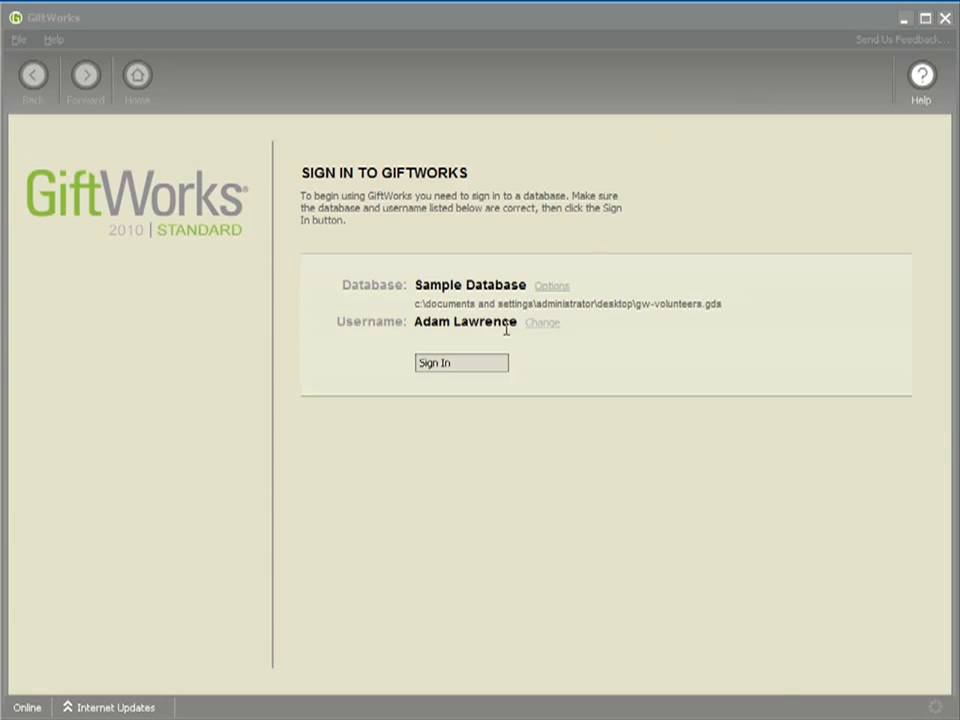
# Sign in to the Sample Database and make Events skip its overview screen and go straight to Manage Events.
pyautogui.click(456, 366)
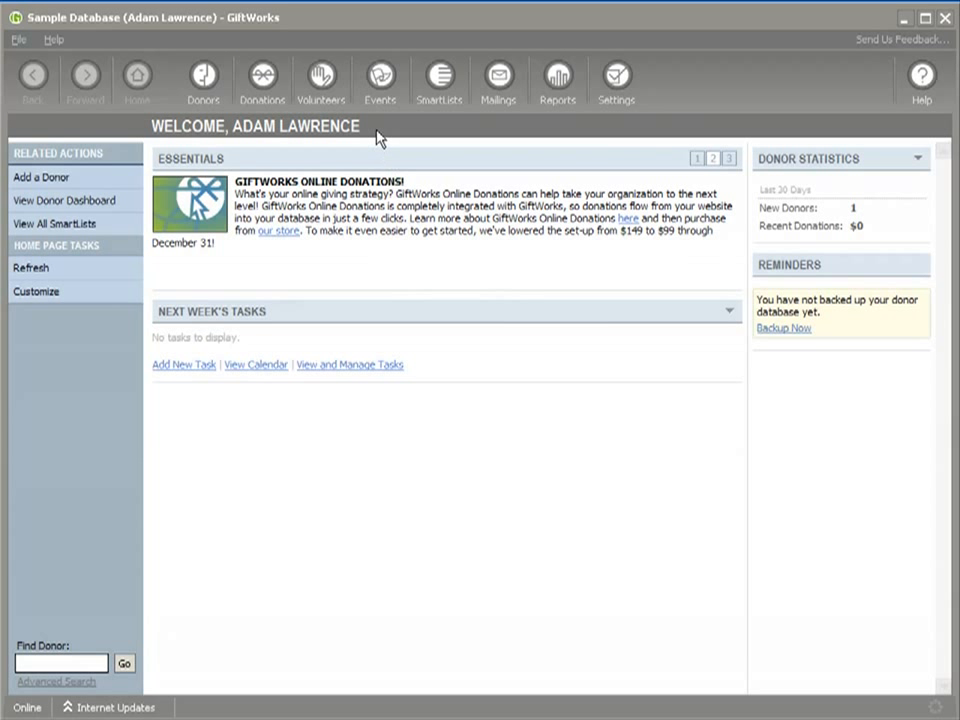
pyautogui.click(379, 97)
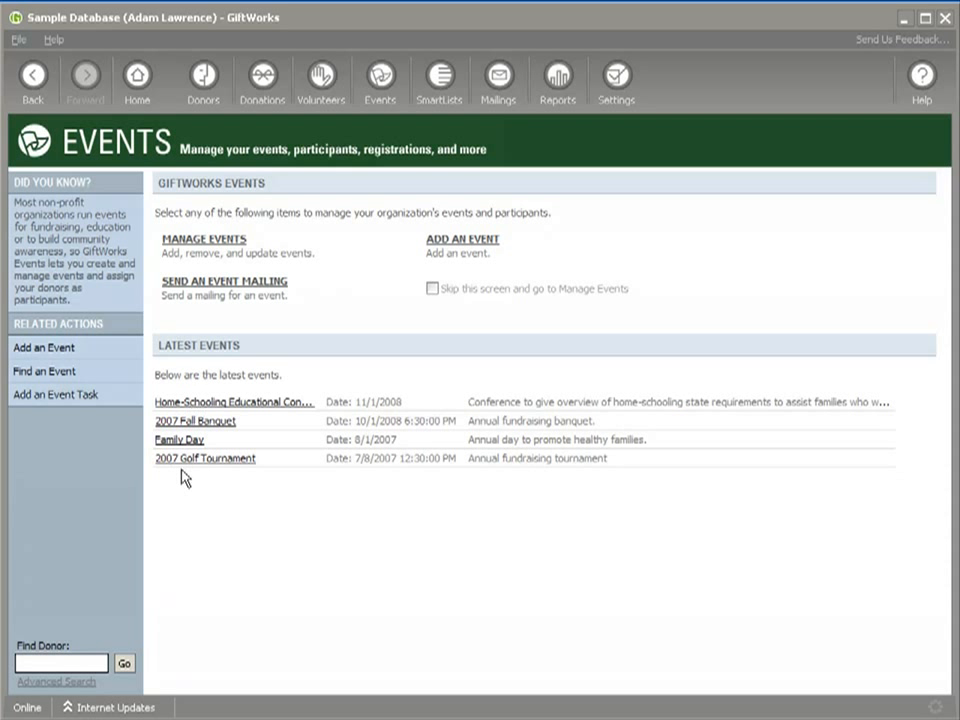
pyautogui.click(432, 290)
pyautogui.click(382, 82)
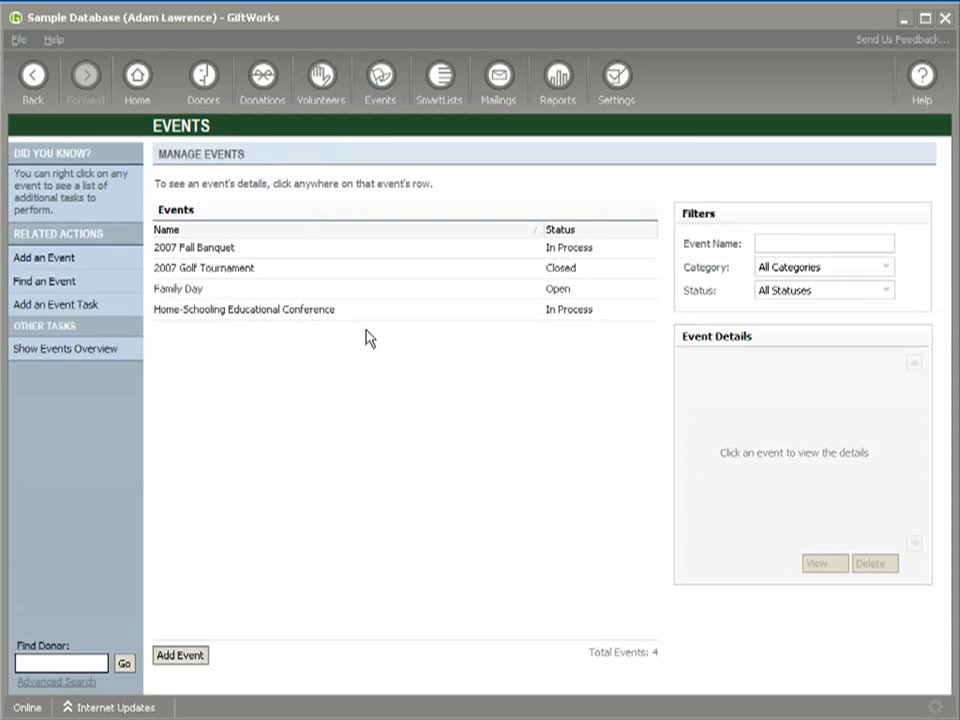
# Examine the event details of the 2007 Golf Tournament, including its goals, net income and sponsorships.
pyautogui.click(220, 275)
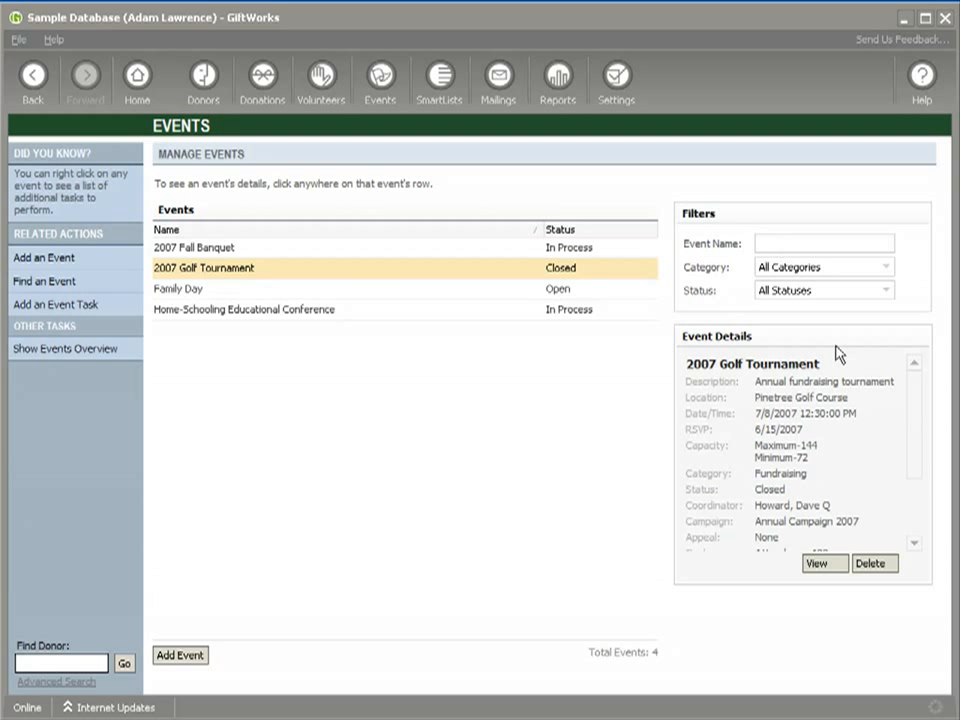
pyautogui.scroll(-4, 915, 450)
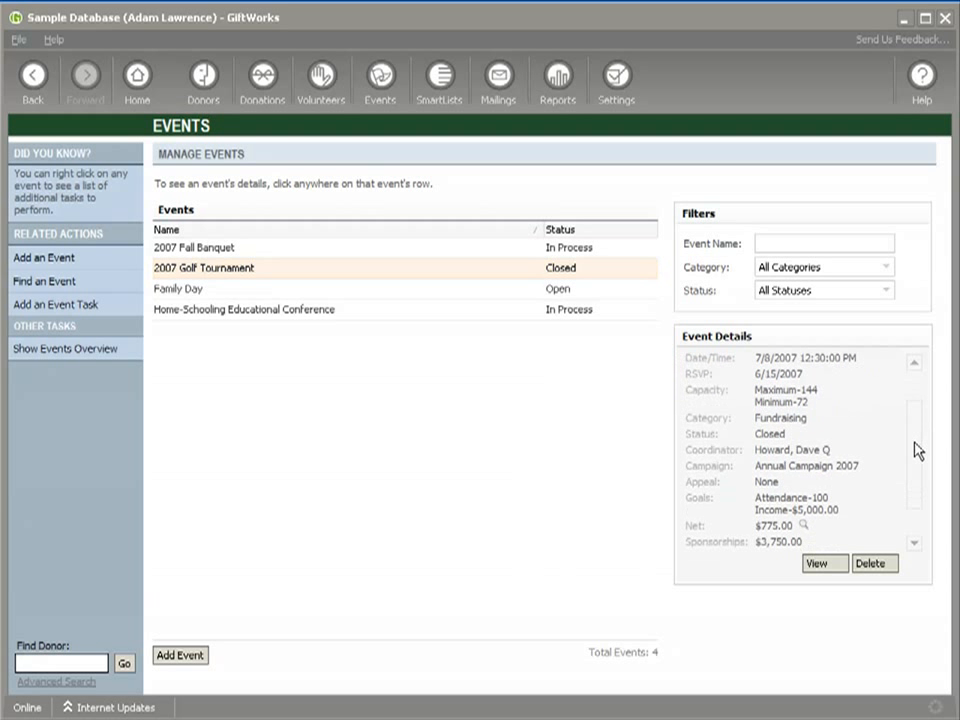
pyautogui.moveTo(805, 518)
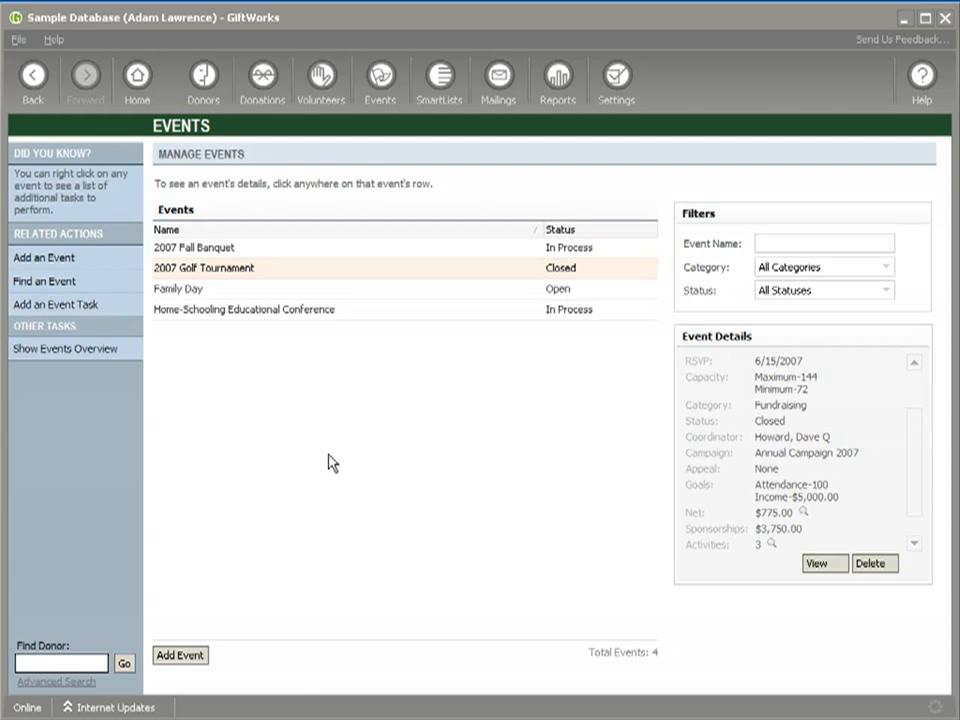
pyautogui.moveTo(915, 465); pyautogui.dragTo(915, 422)
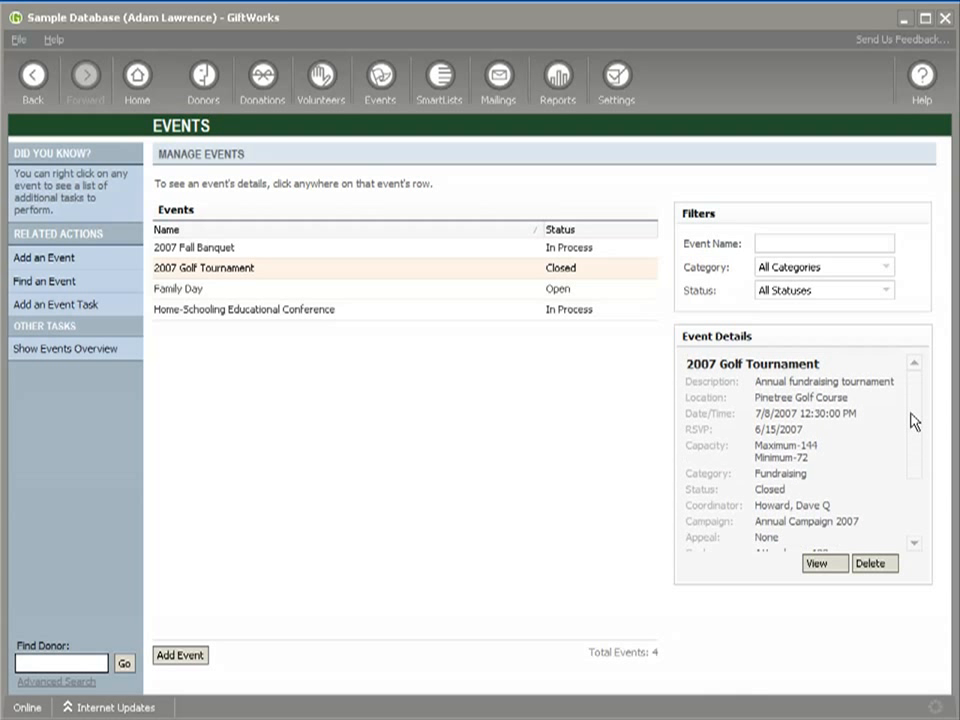
# Look over the Events add-in options in the program settings, and return to the list of events.
pyautogui.click(616, 103)
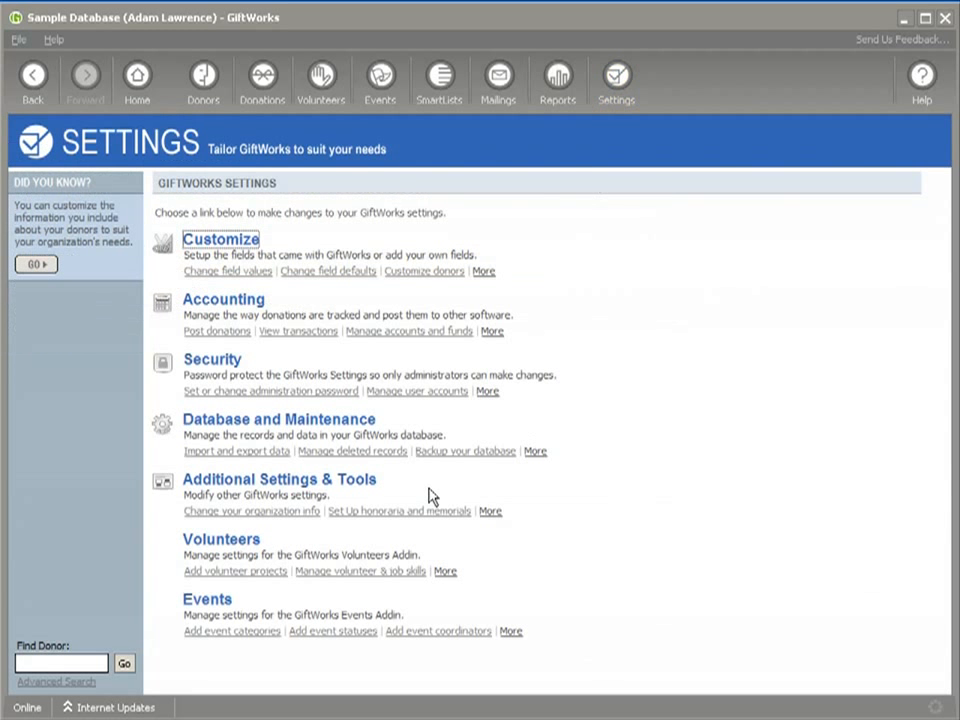
pyautogui.click(214, 602)
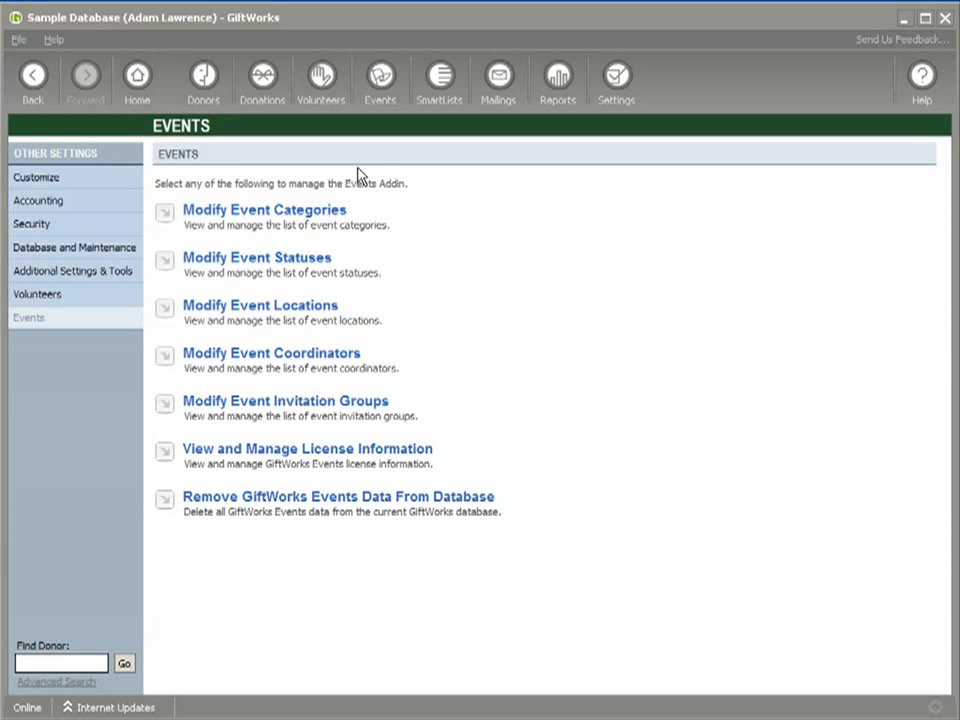
pyautogui.click(378, 100)
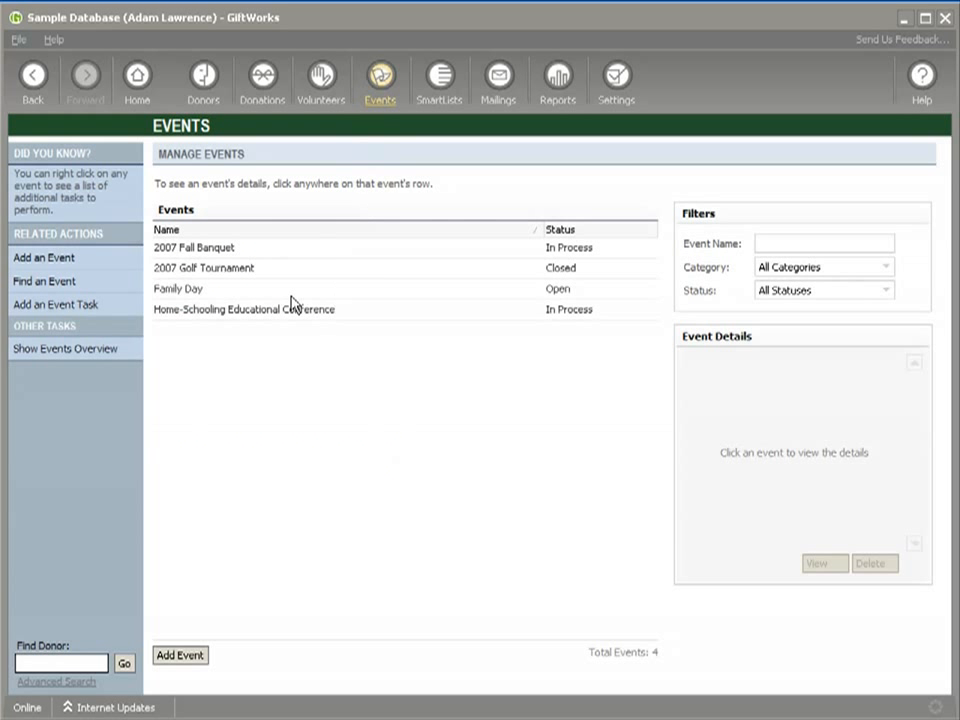
# Start adding a new event named "2009 Winter Banquet" without a description.
pyautogui.click(190, 656)
pyautogui.write('2009 Winter Banqu')
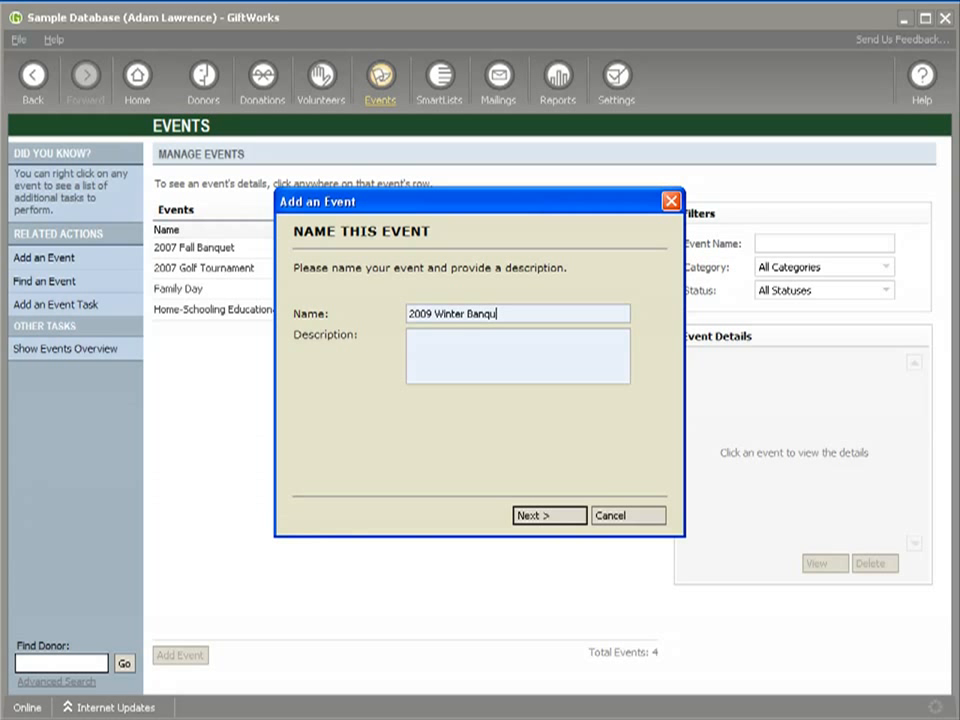
pyautogui.write('et')
pyautogui.click(547, 515)
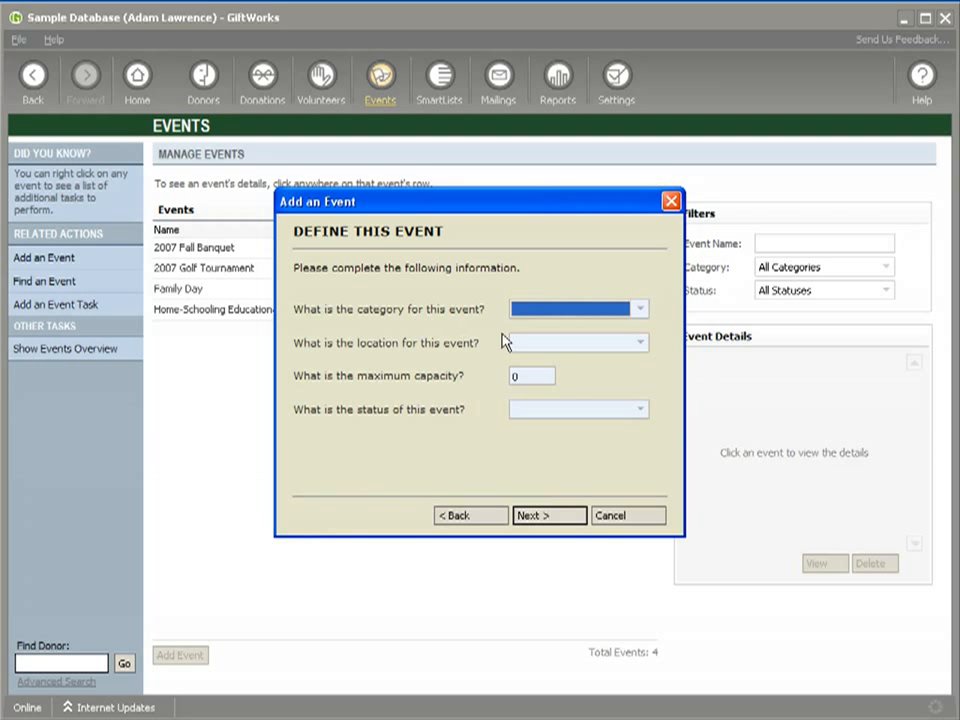
# Define the event with category Fundraising, location Dutch Country Restaurant, maximum capacity 240 and status Open.
pyautogui.click(640, 310)
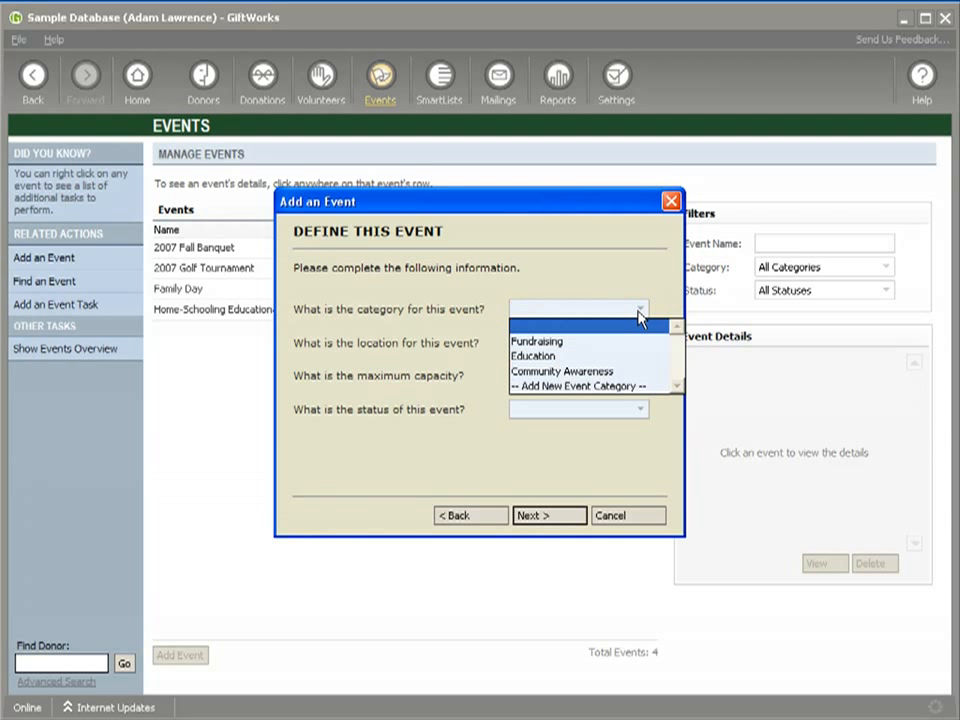
pyautogui.click(583, 343)
pyautogui.click(637, 346)
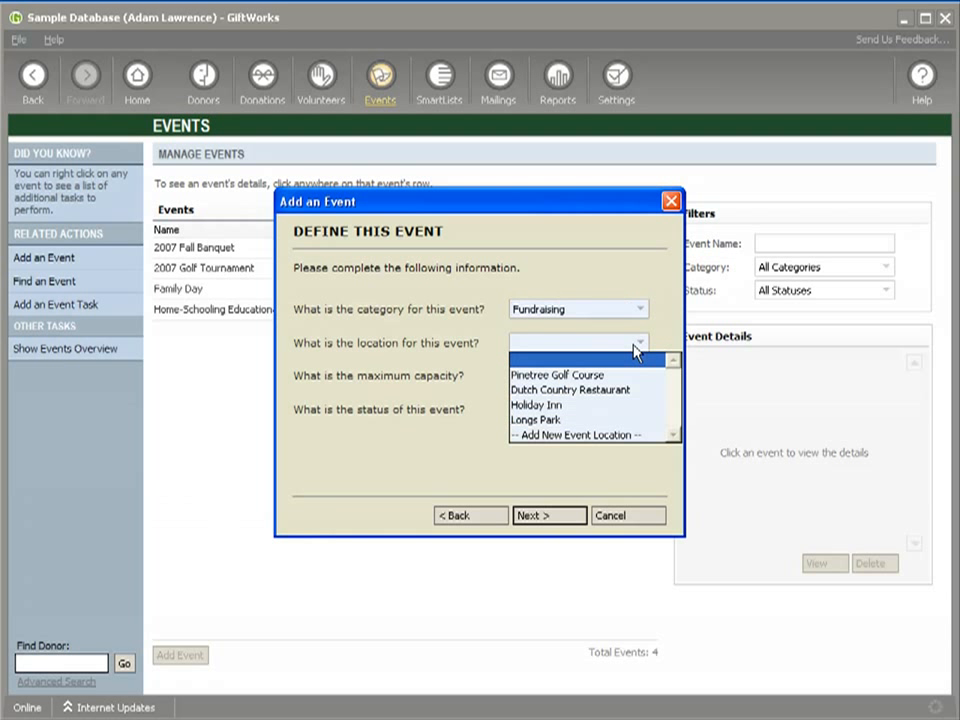
pyautogui.click(545, 389)
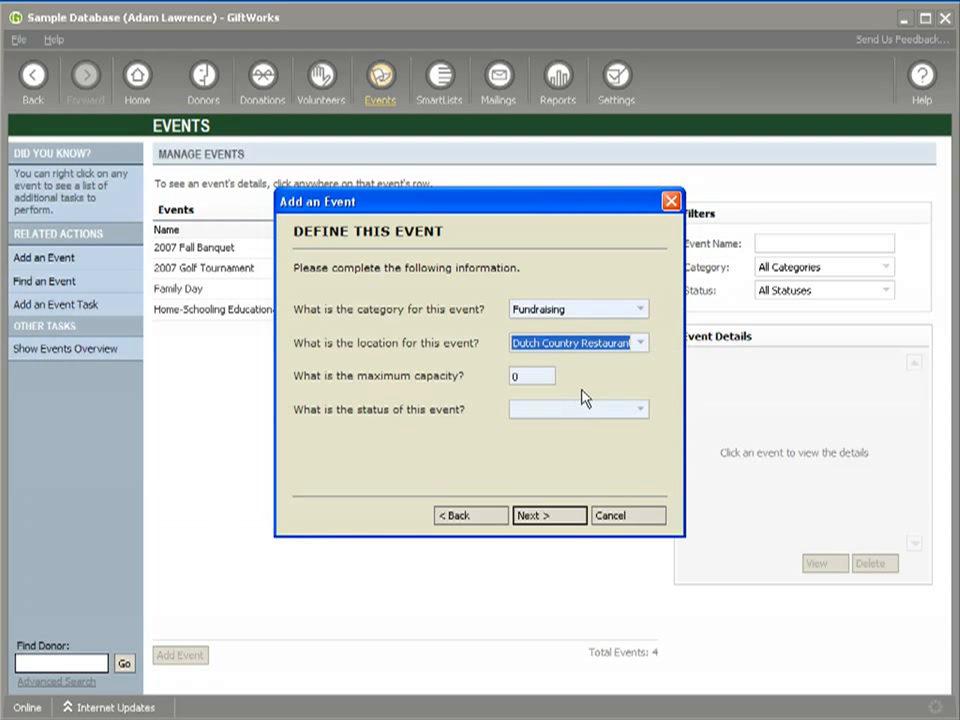
pyautogui.click(512, 377)
pyautogui.write('240')
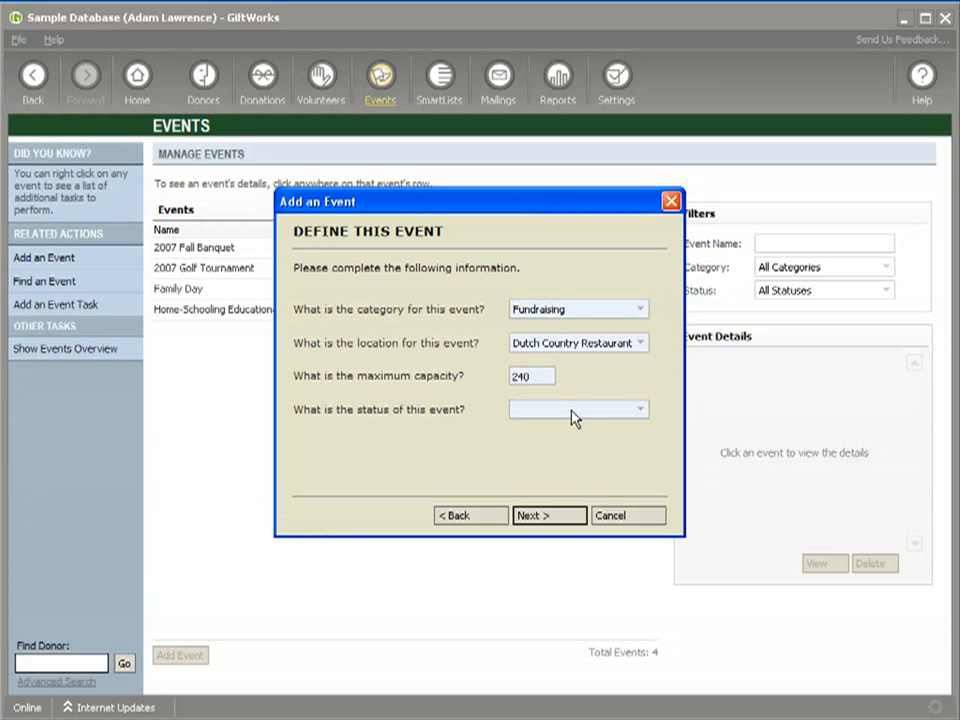
pyautogui.click(634, 413)
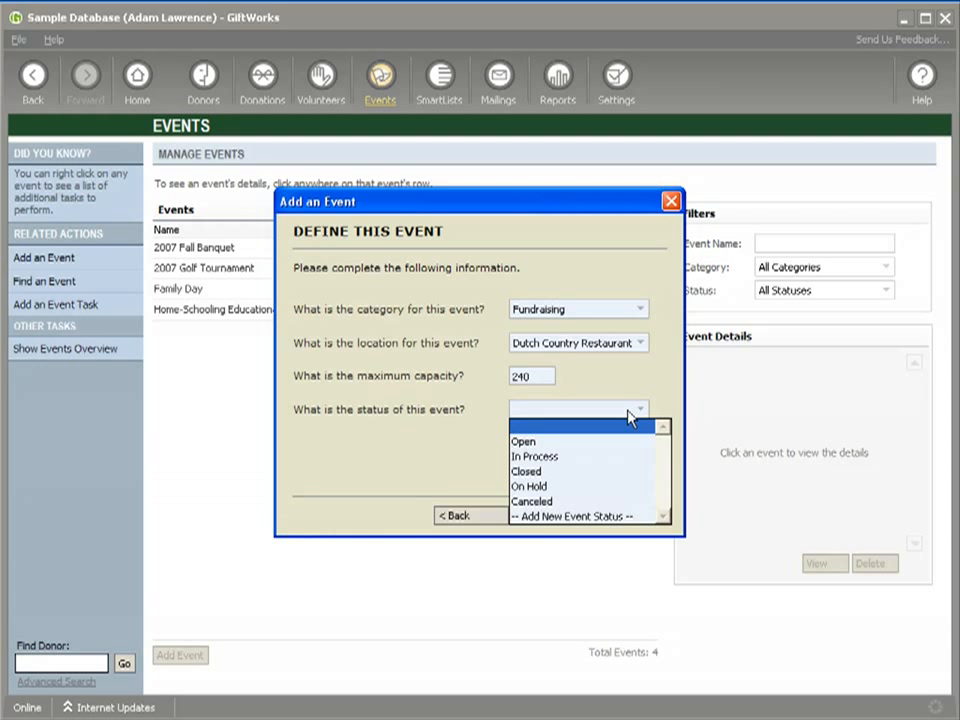
pyautogui.click(525, 441)
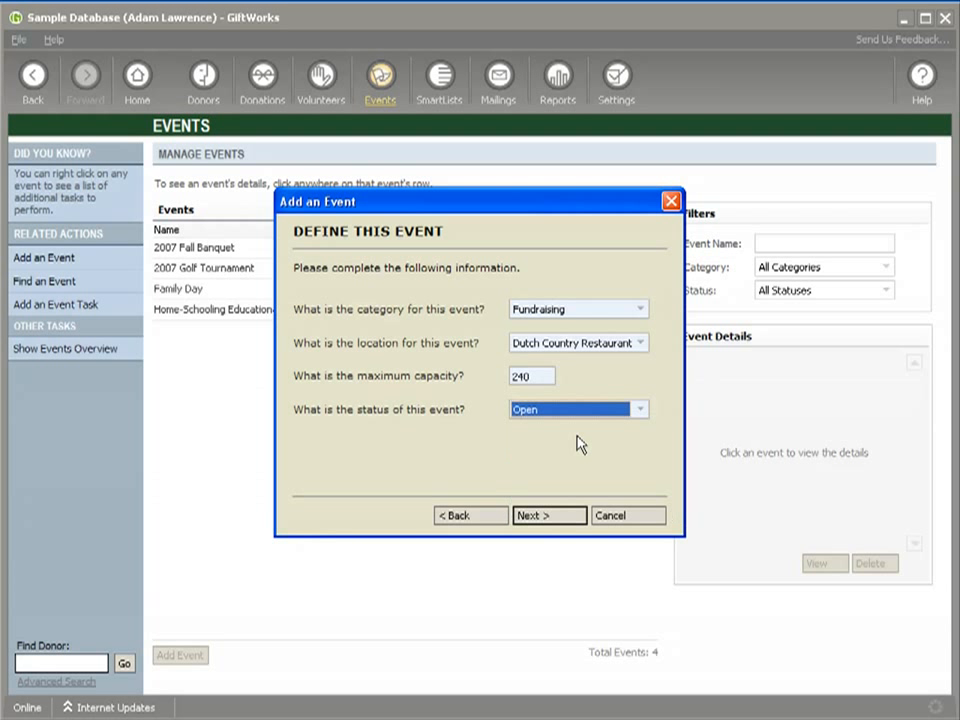
pyautogui.click(545, 516)
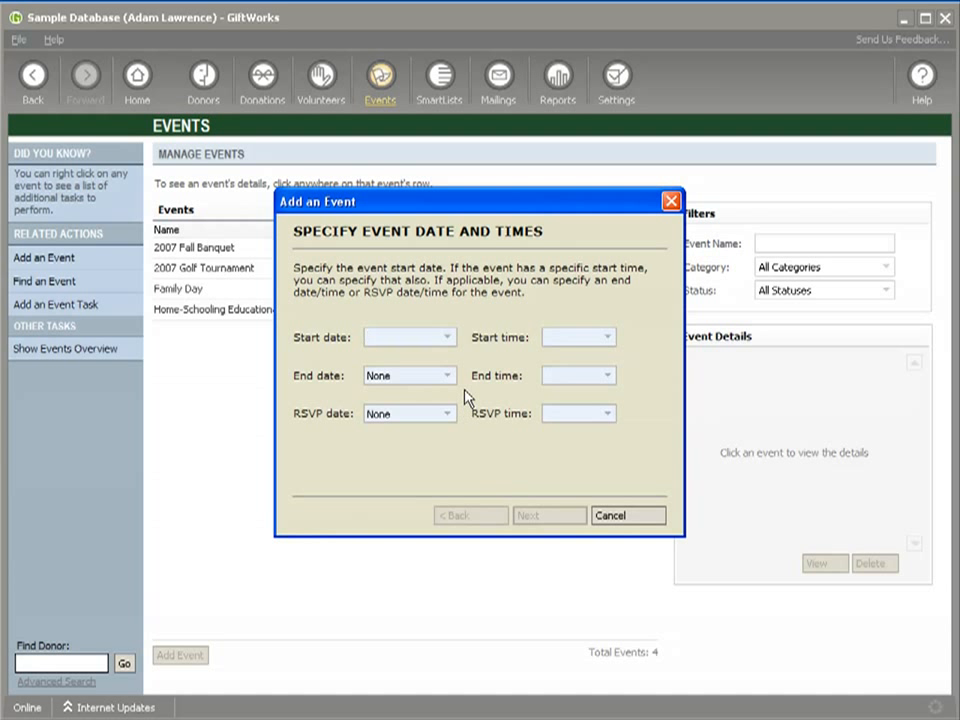
# Set the event's start to 12/28/2009 at 6:00 PM.
pyautogui.click(447, 338)
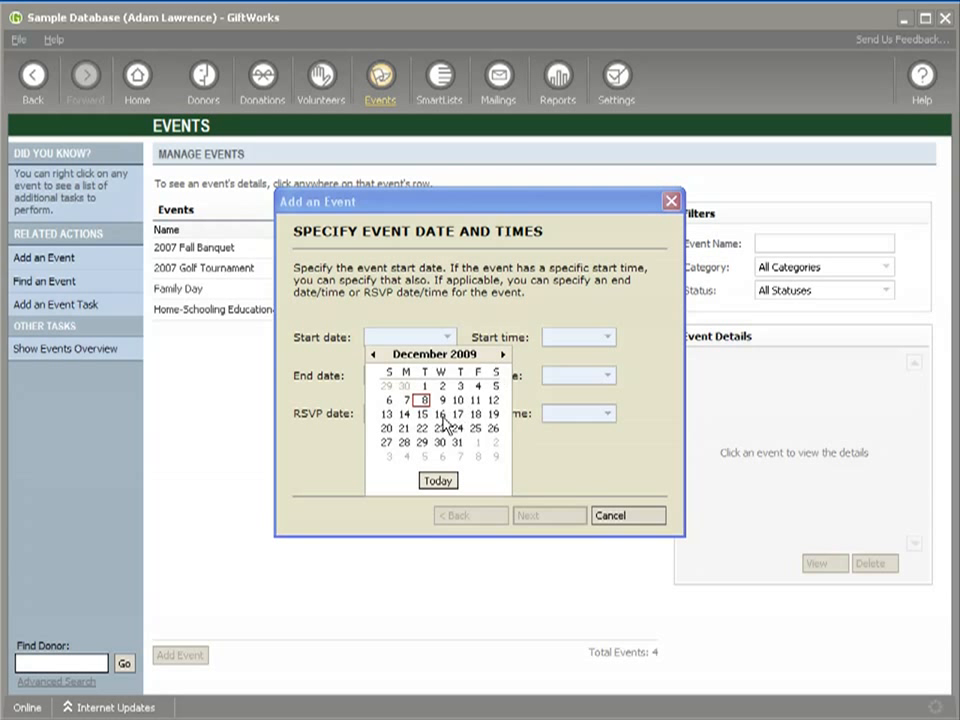
pyautogui.click(405, 443)
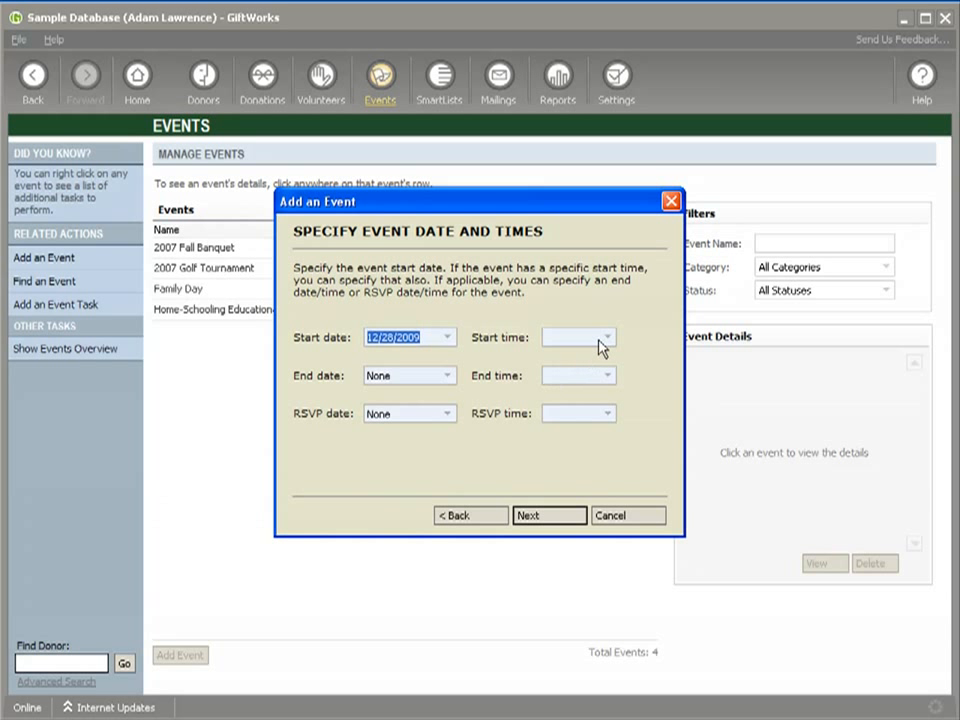
pyautogui.click(606, 338)
pyautogui.moveTo(605, 369); pyautogui.dragTo(601, 425)
pyautogui.click(563, 369)
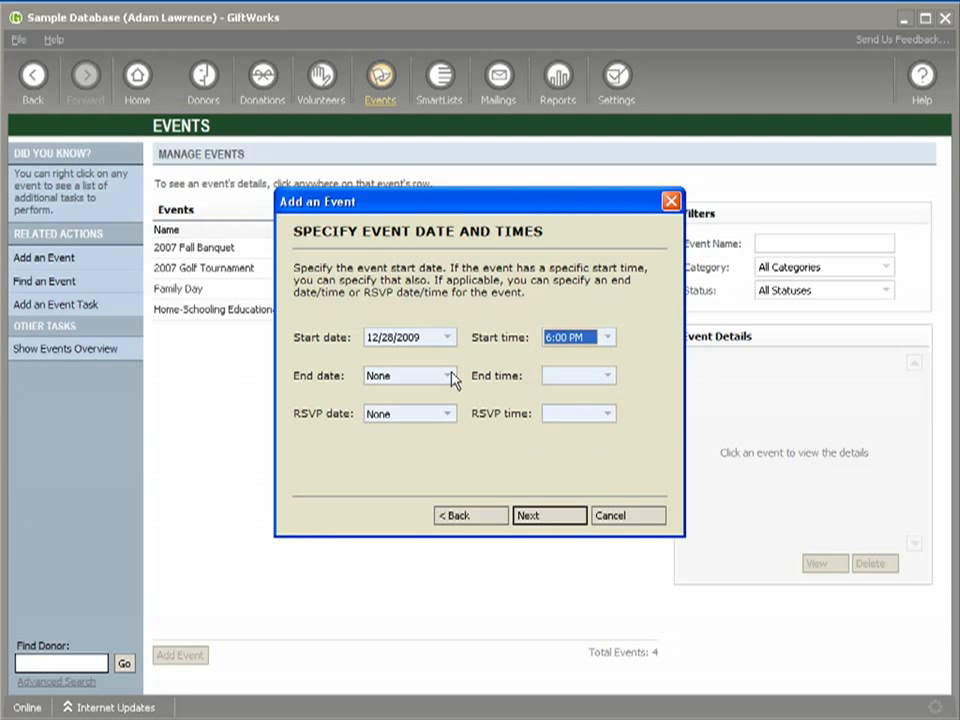
# Set the event's end to 12/28/2009 at 10:00 PM.
pyautogui.click(447, 376)
pyautogui.click(405, 482)
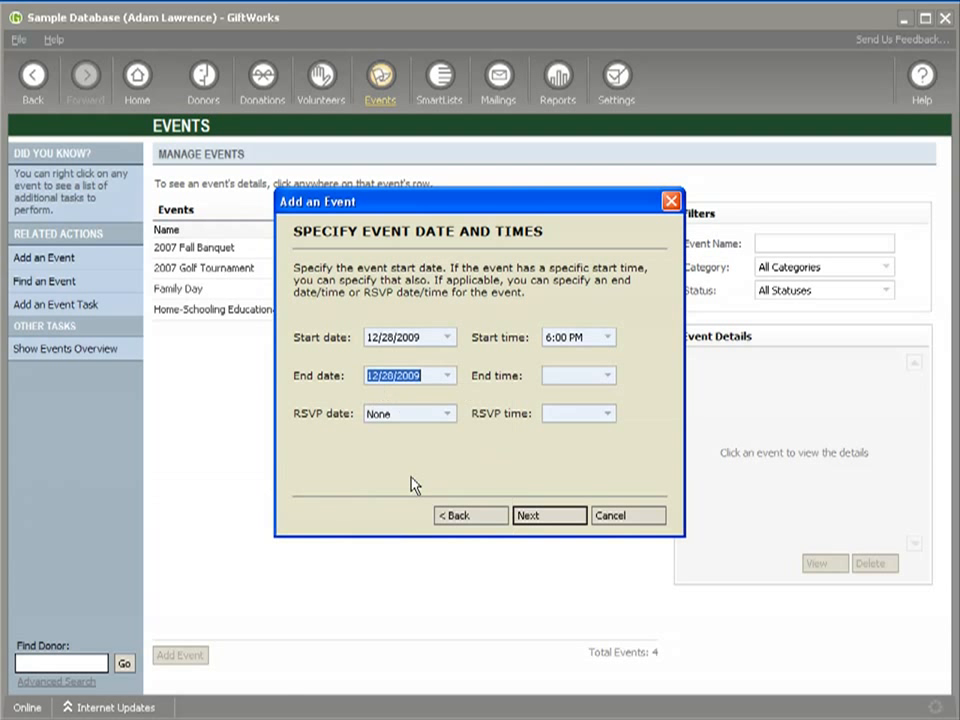
pyautogui.click(606, 376)
pyautogui.moveTo(604, 408); pyautogui.dragTo(592, 472)
pyautogui.click(568, 452)
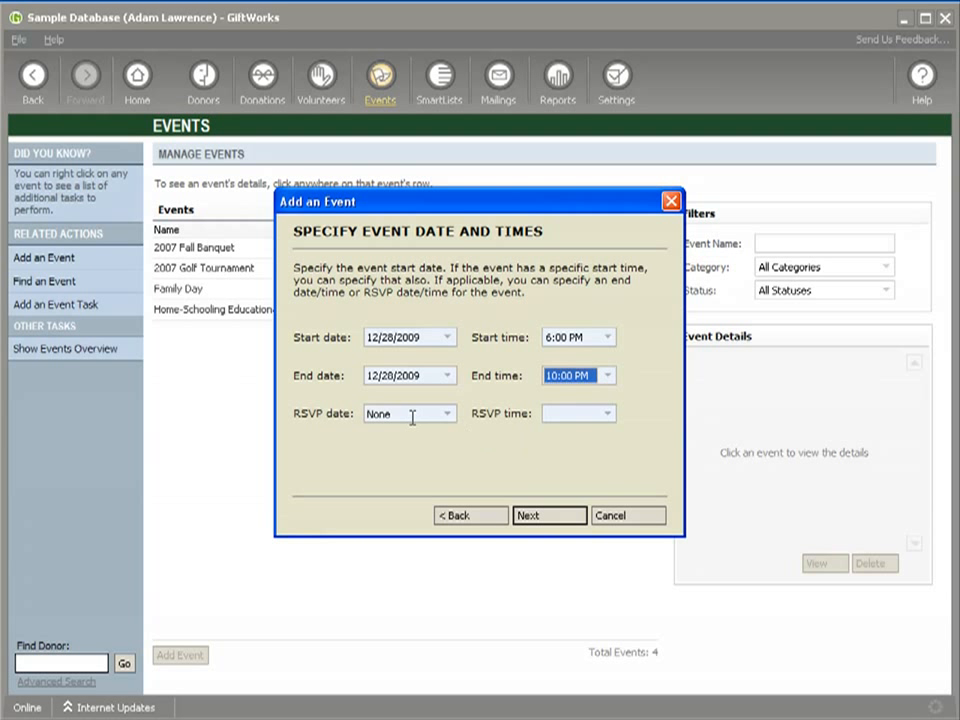
# Set the RSVP date to 12/18/2009 without a time and review the event summary.
pyautogui.click(447, 414)
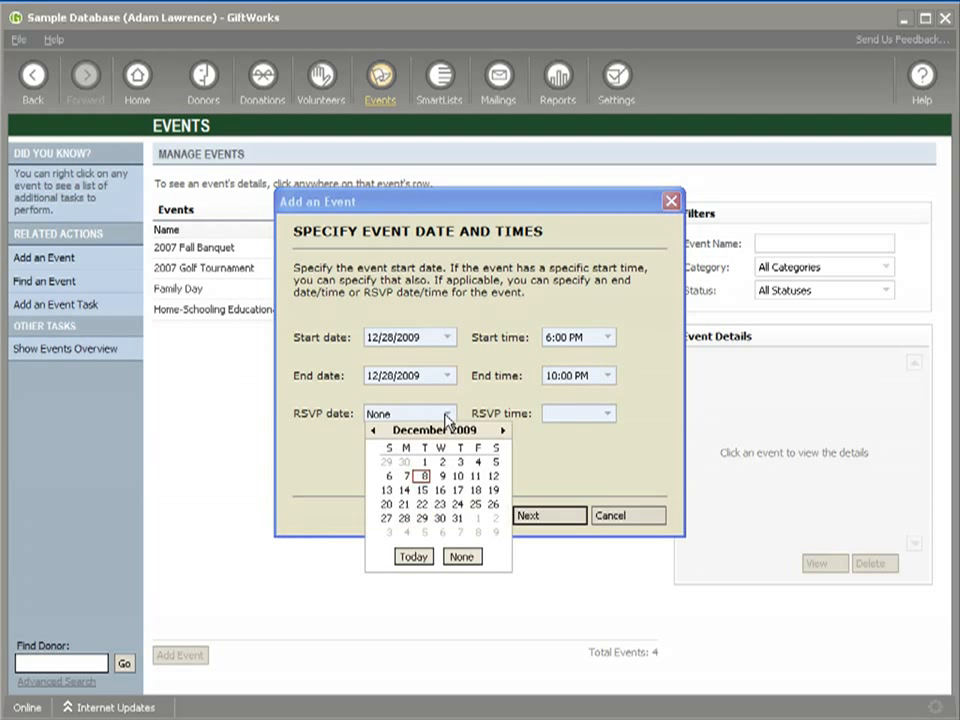
pyautogui.click(475, 489)
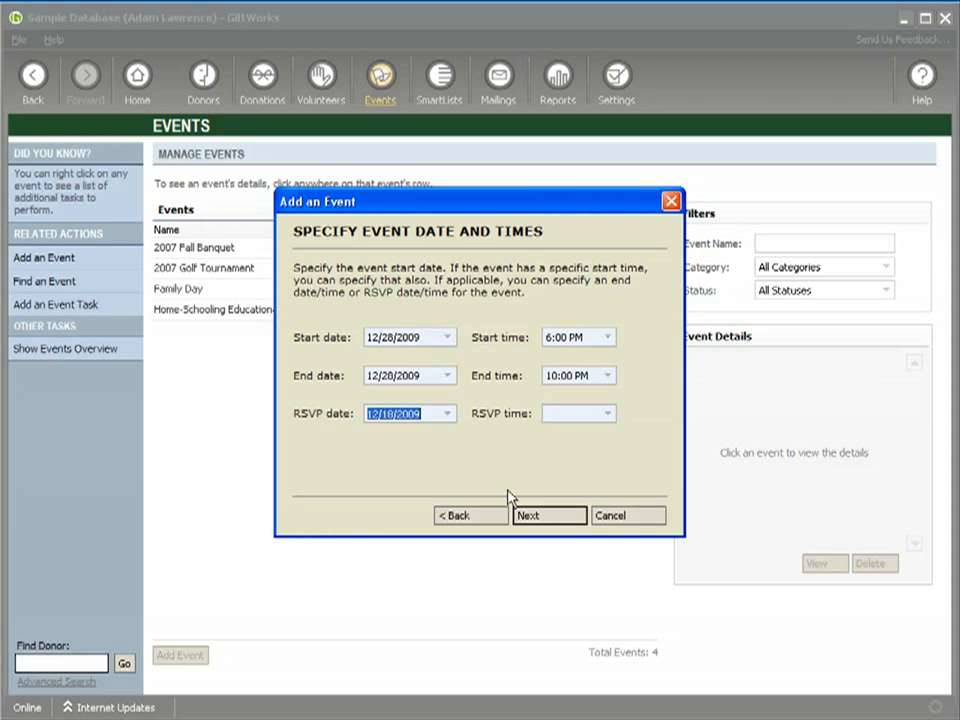
pyautogui.click(548, 520)
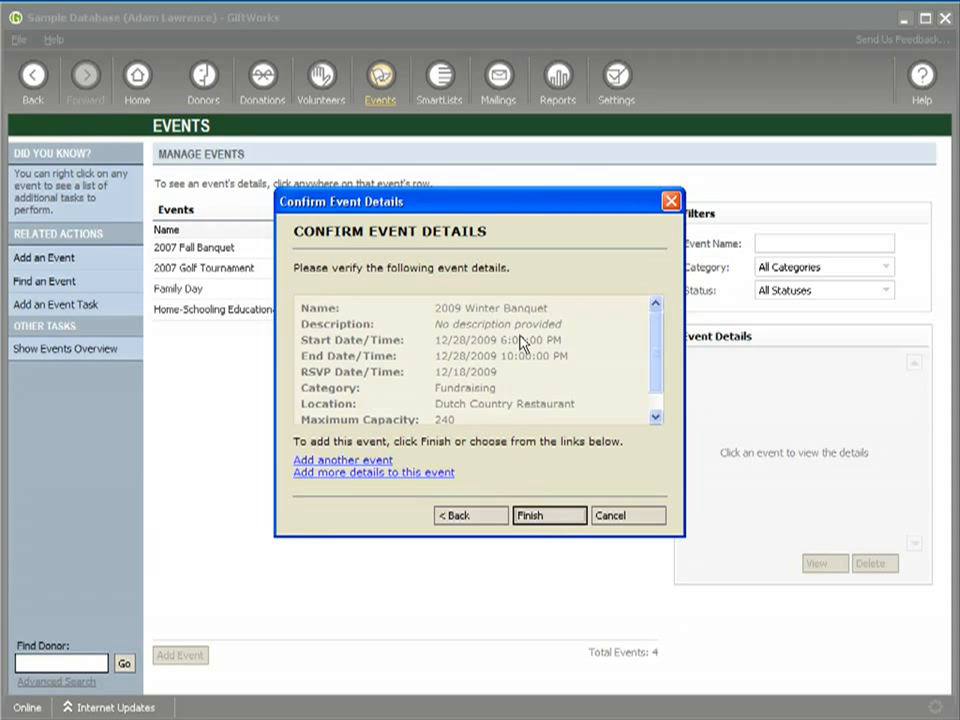
pyautogui.scroll(-1, 649, 336)
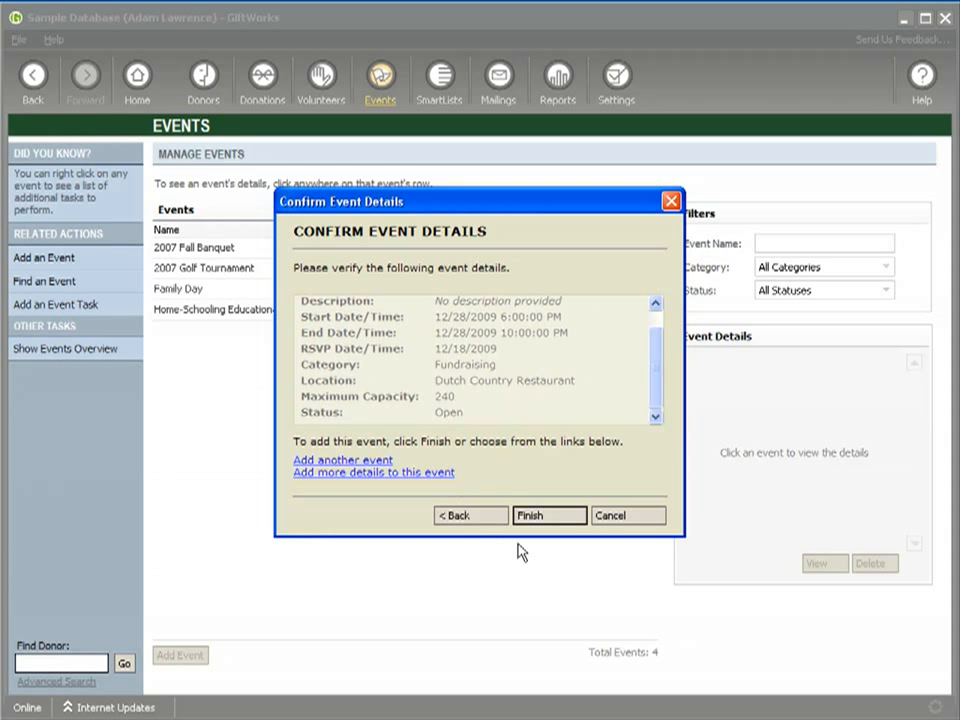
# Continue to the event's additional details and assign the second existing coordinator in the list.
pyautogui.click(420, 474)
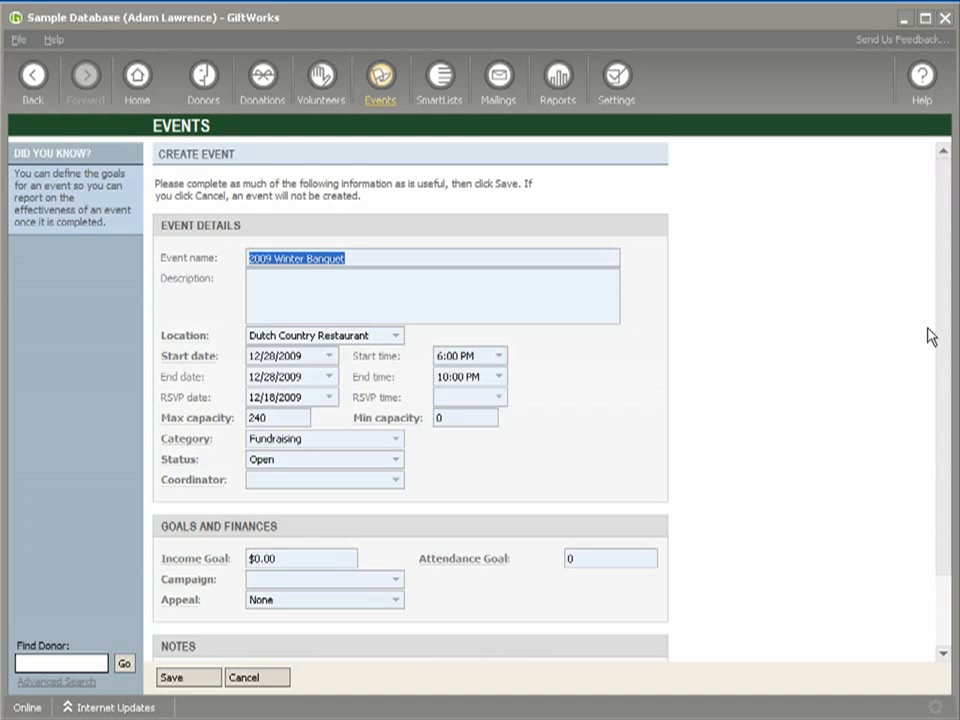
pyautogui.scroll(-2, 943, 318)
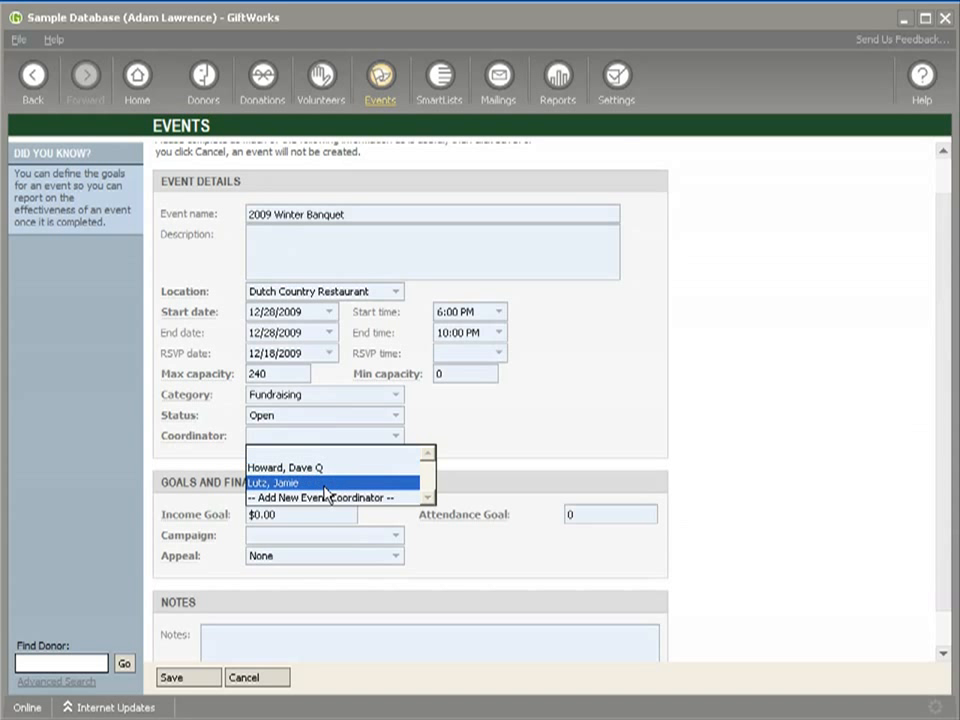
pyautogui.click(325, 484)
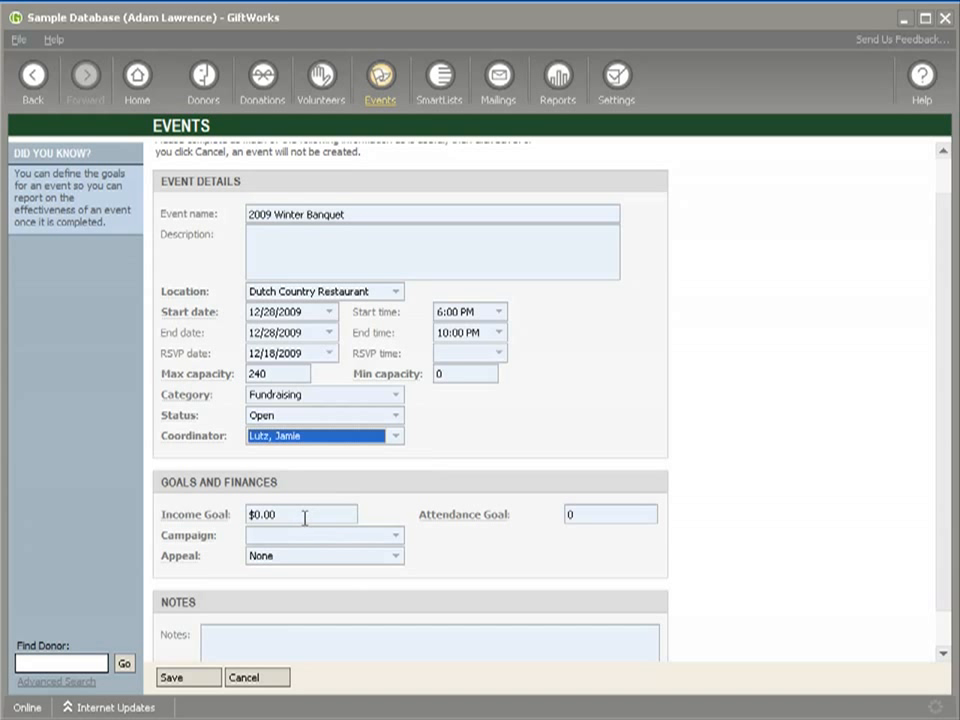
# Set the event's income goal to $15,000 and its attendance goal to 200.
pyautogui.click(282, 516)
pyautogui.write('$1,500')
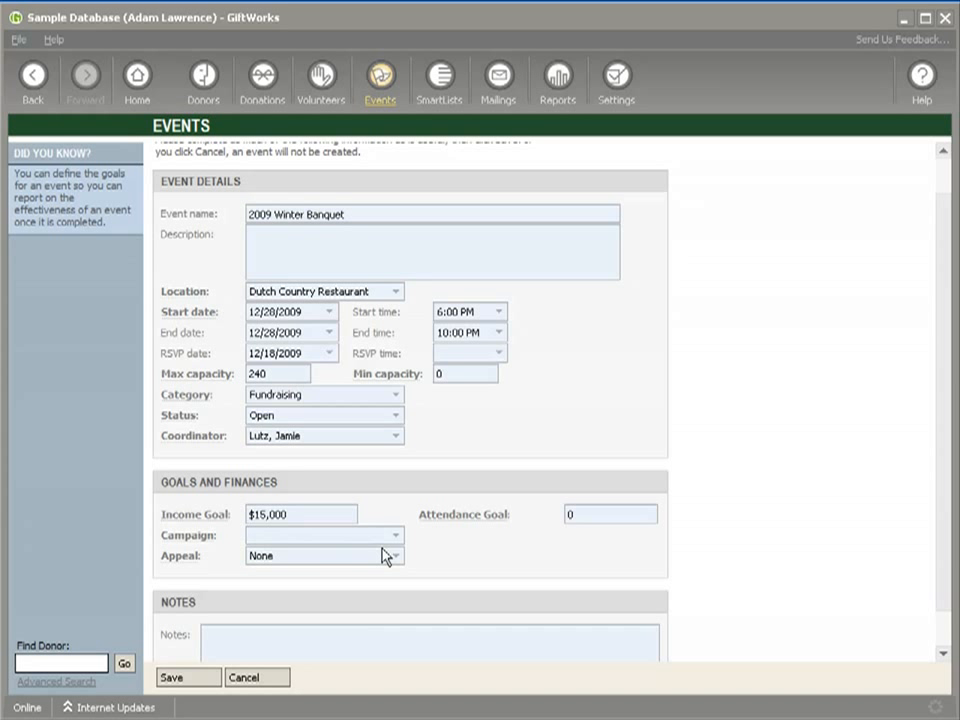
pyautogui.click(589, 514)
pyautogui.write('200')
# Assign the event to the 2009 Winter Banquet campaign and save the event.
pyautogui.click(395, 536)
pyautogui.scroll(-2, 440, 585)
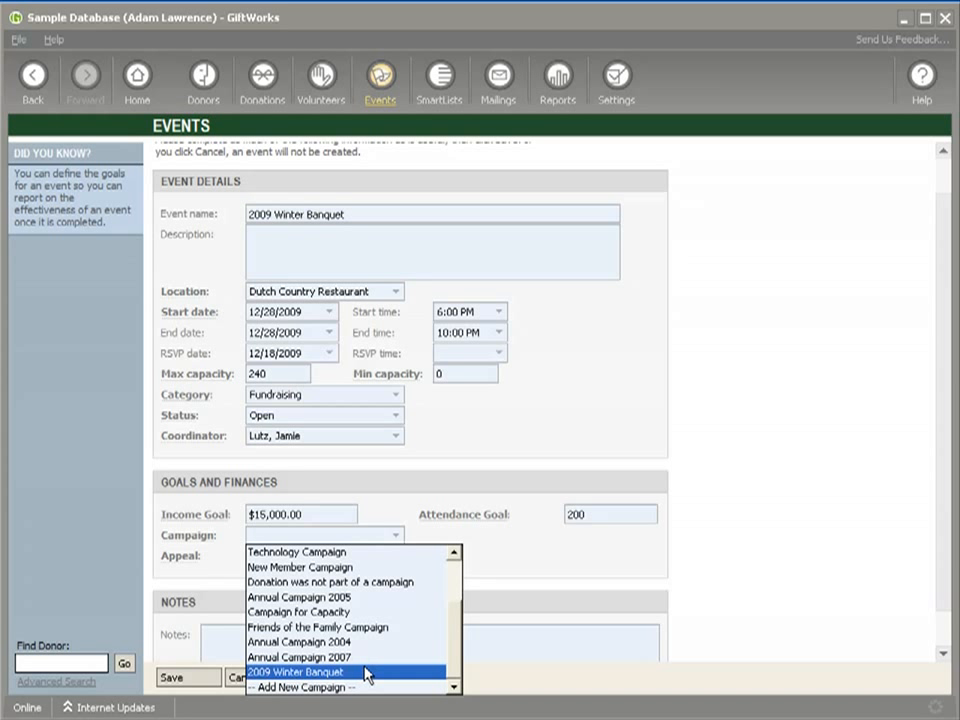
pyautogui.click(316, 678)
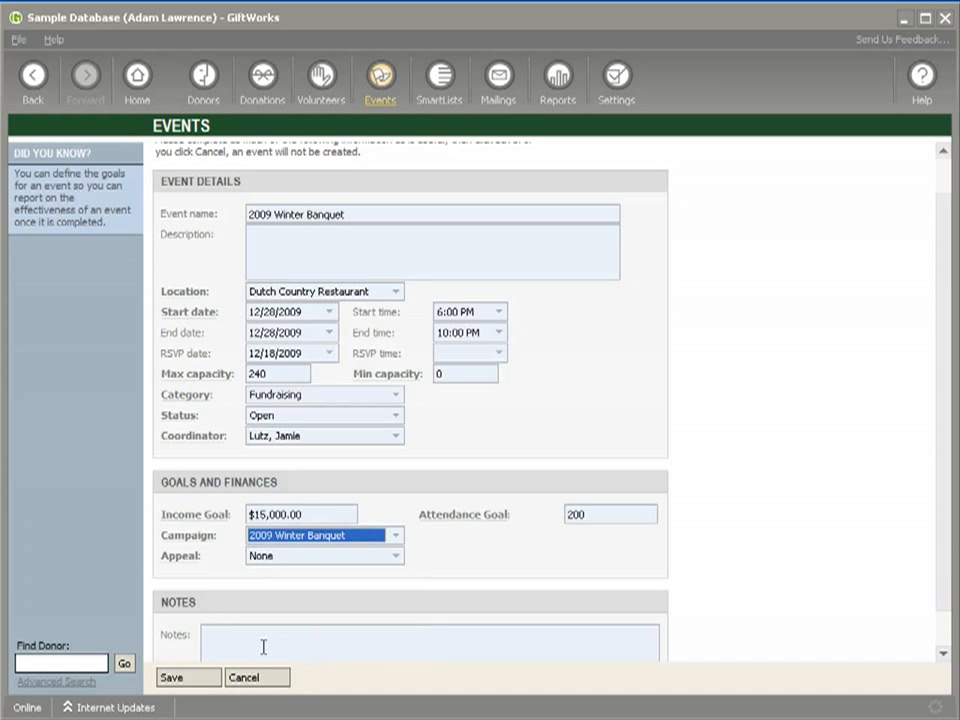
pyautogui.click(190, 678)
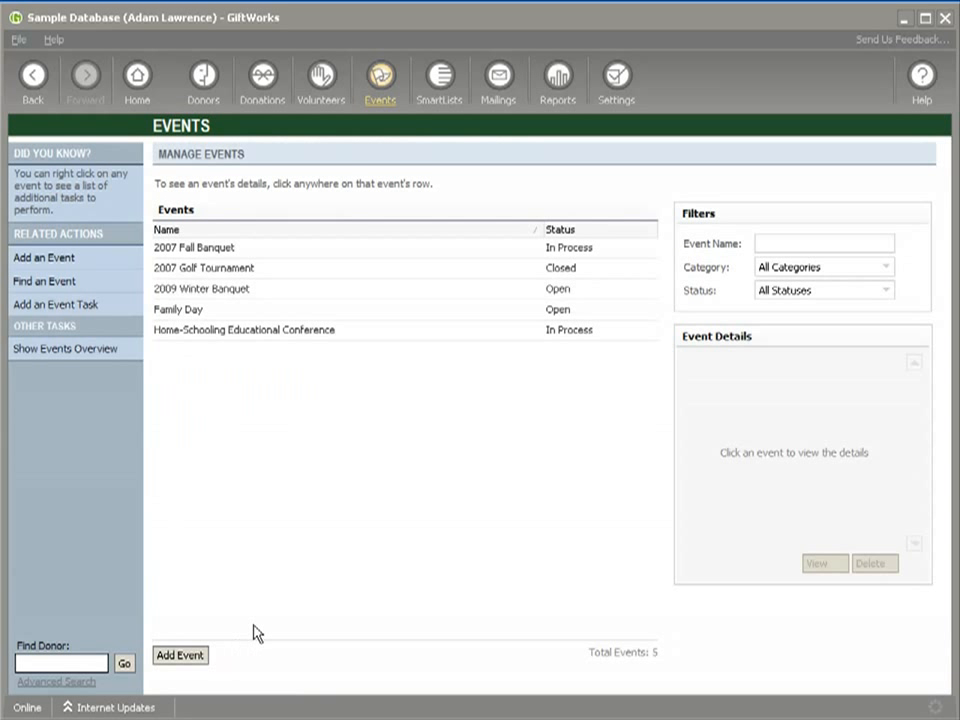
# Open the 2009 Winter Banquet event's details and review its activities, participants, reservations, expenses and tasks.
pyautogui.click(203, 297)
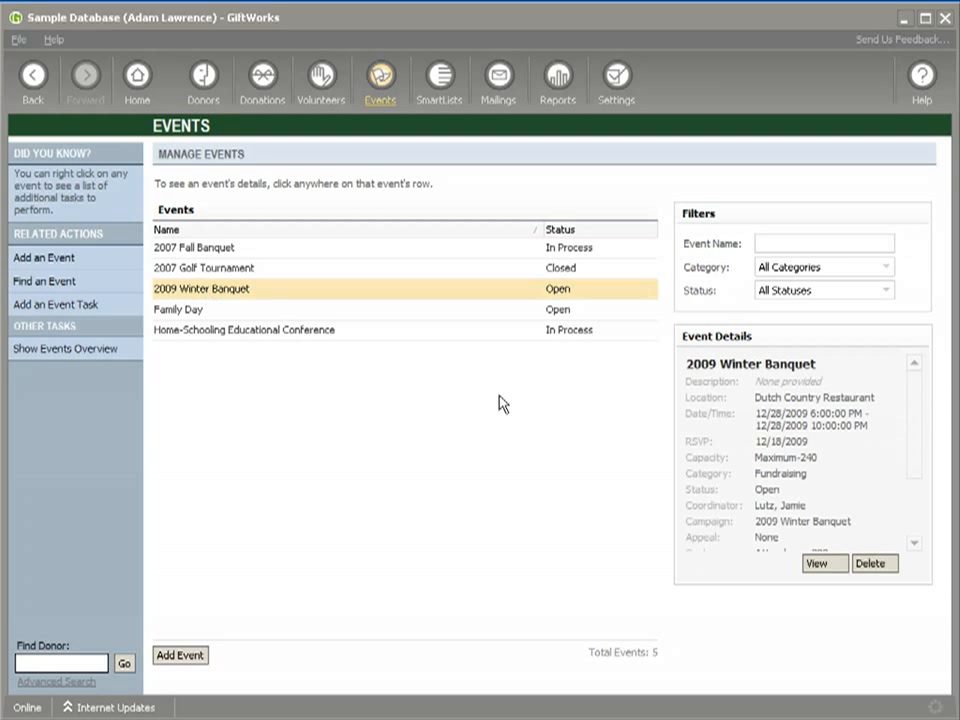
pyautogui.click(816, 563)
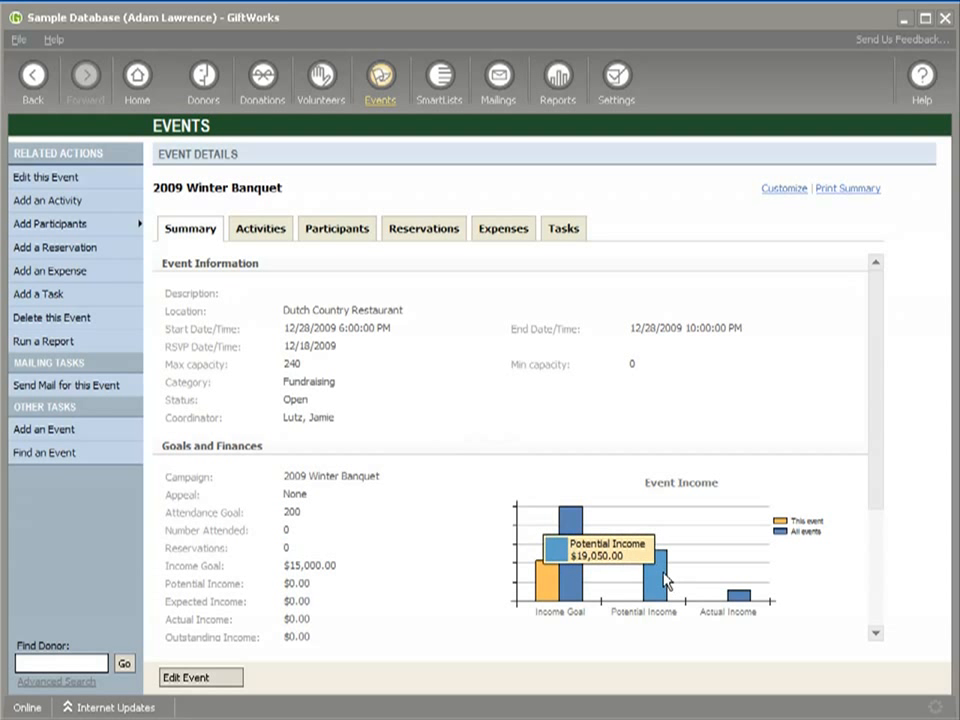
pyautogui.click(274, 231)
pyautogui.click(310, 231)
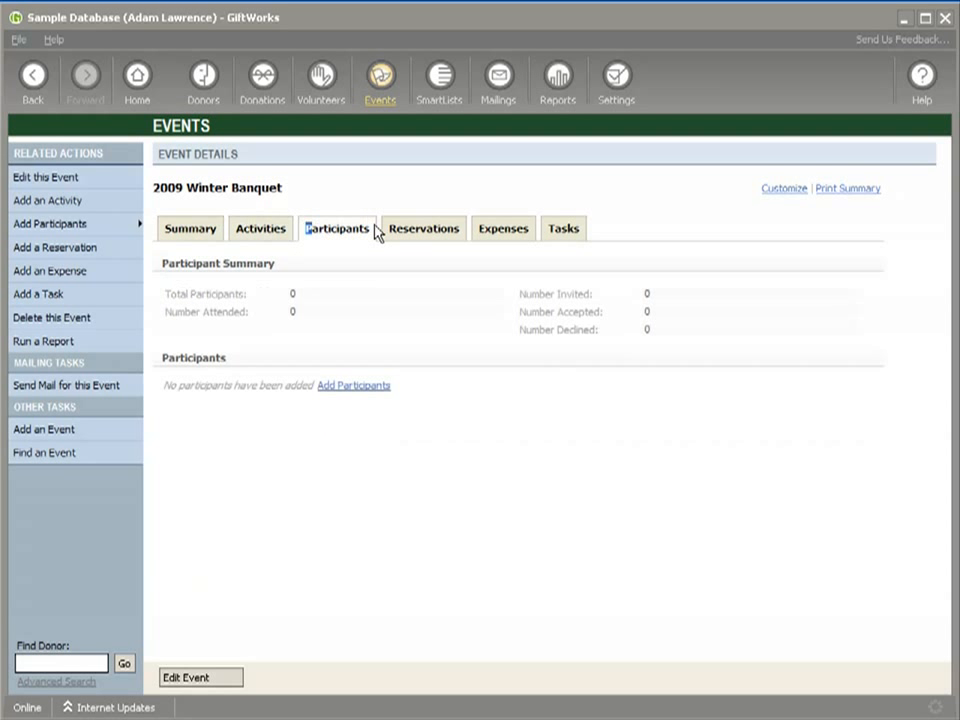
pyautogui.click(418, 231)
pyautogui.click(500, 230)
pyautogui.click(561, 230)
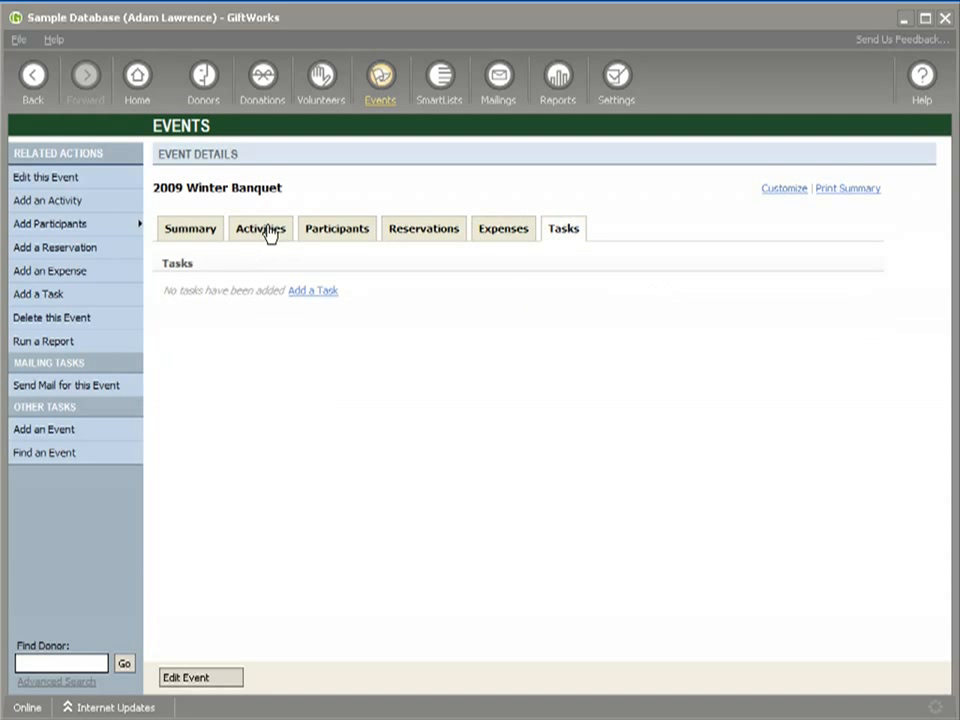
# Add a Meal Tickets activity to the event with a price of $25 and 240 available.
pyautogui.click(268, 231)
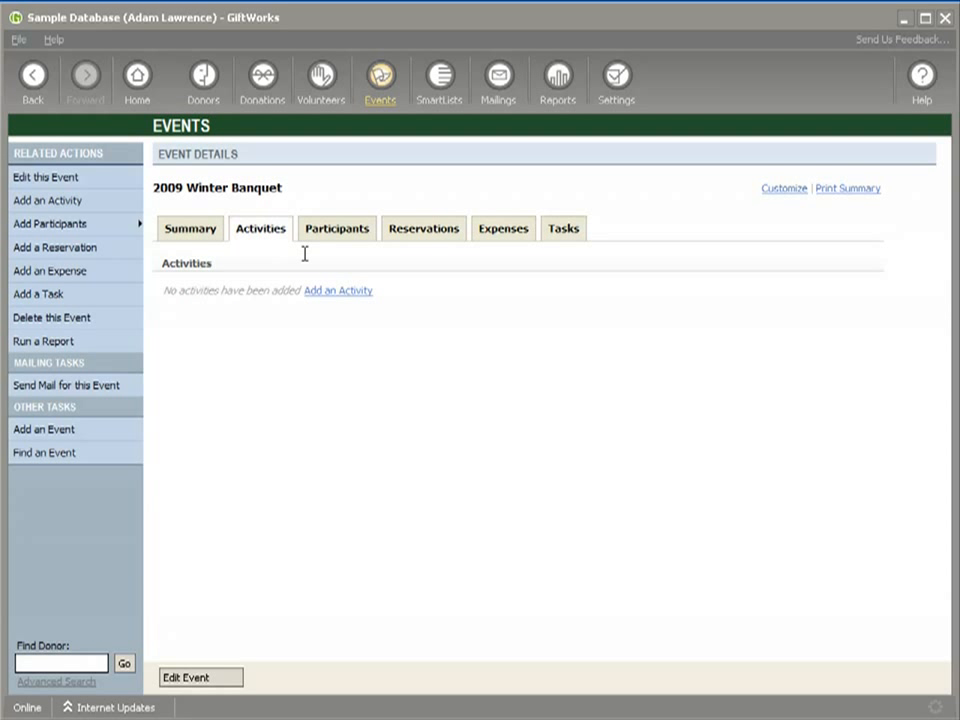
pyautogui.click(336, 292)
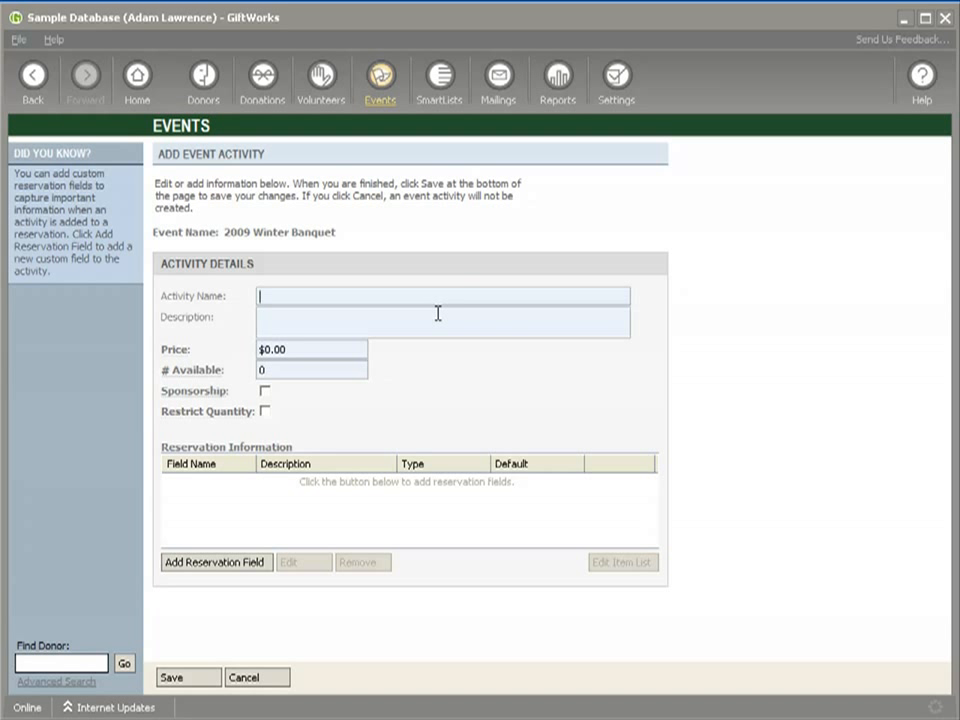
pyautogui.write('Meal Tickets')
pyautogui.moveTo(310, 345); pyautogui.dragTo(260, 368)
pyautogui.write('$25')
pyautogui.write('240')
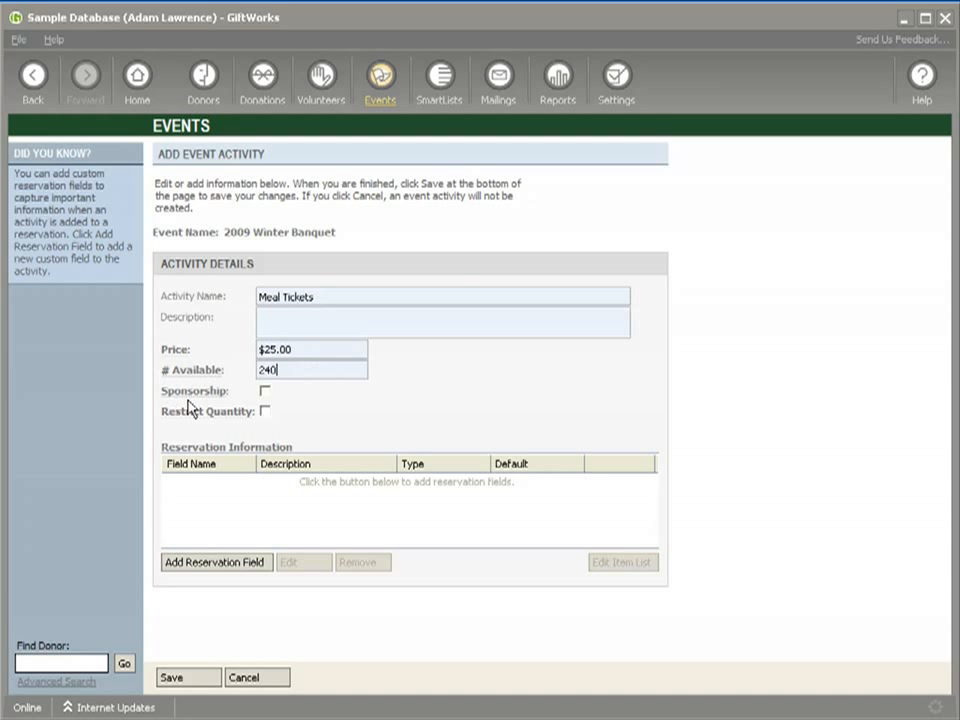
pyautogui.moveTo(232, 400)
# Add a List Dropdown reservation field named Meal Choice to the Meal Tickets activity.
pyautogui.click(214, 562)
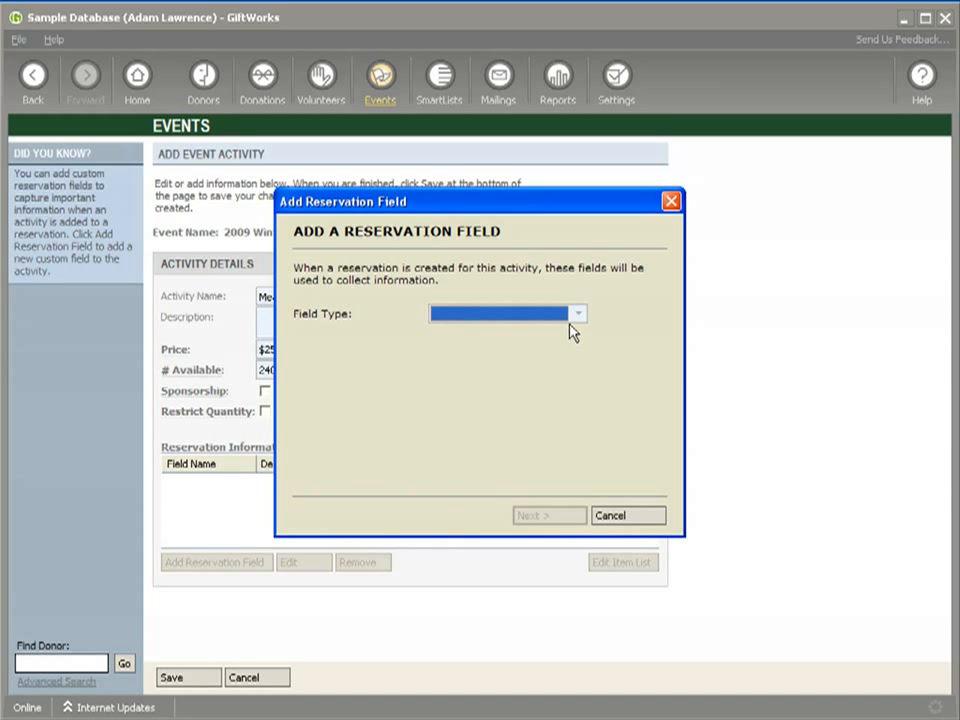
pyautogui.click(572, 318)
pyautogui.click(491, 394)
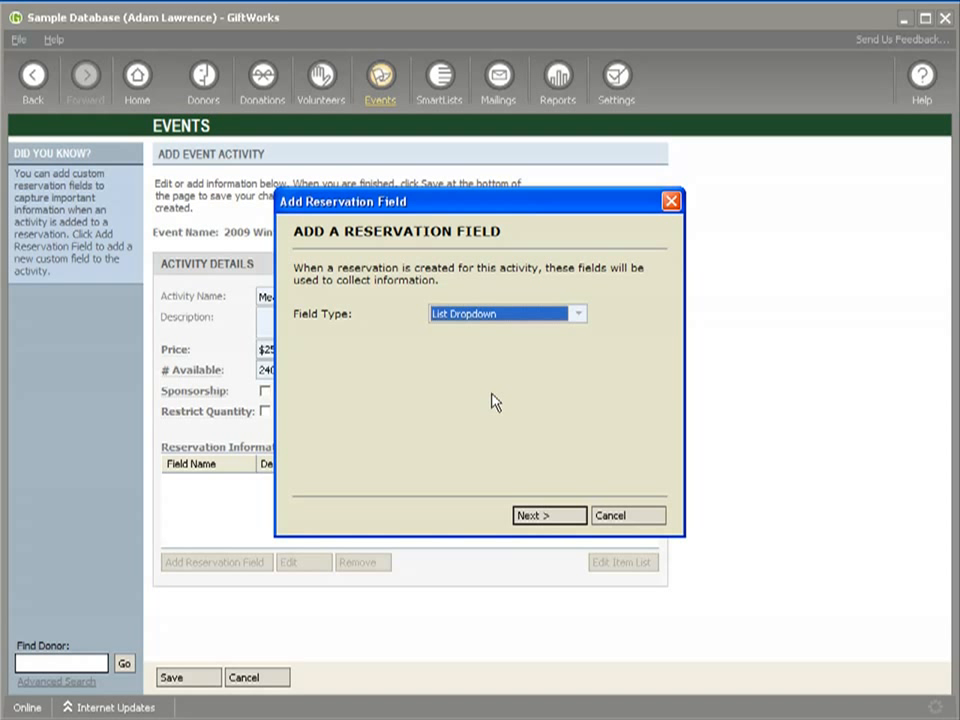
pyautogui.click(535, 518)
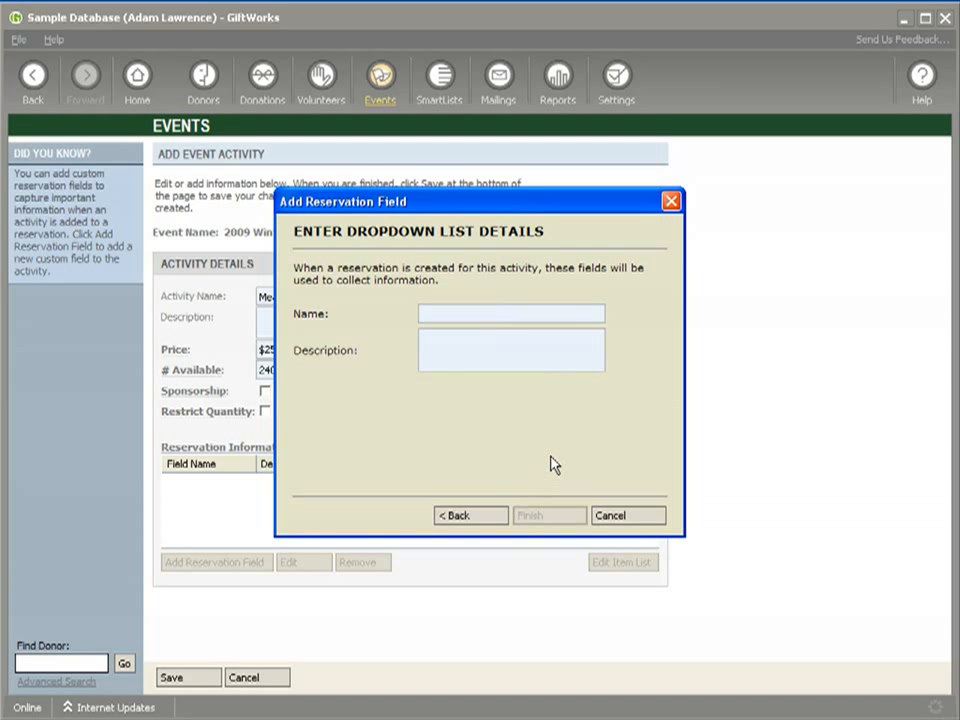
pyautogui.write('Meal Choice')
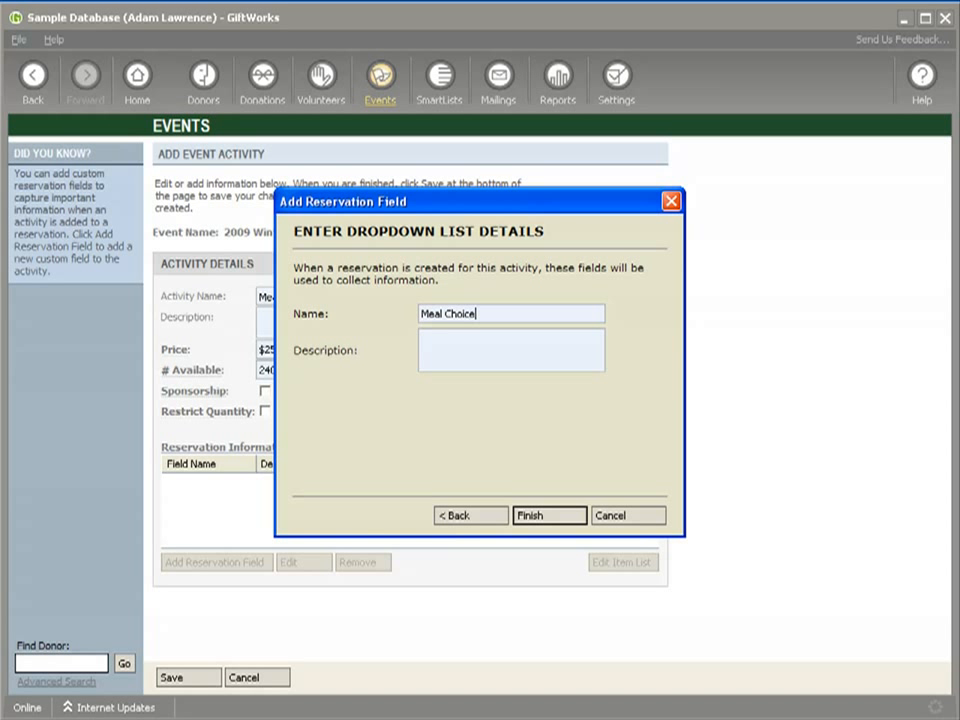
pyautogui.click(538, 516)
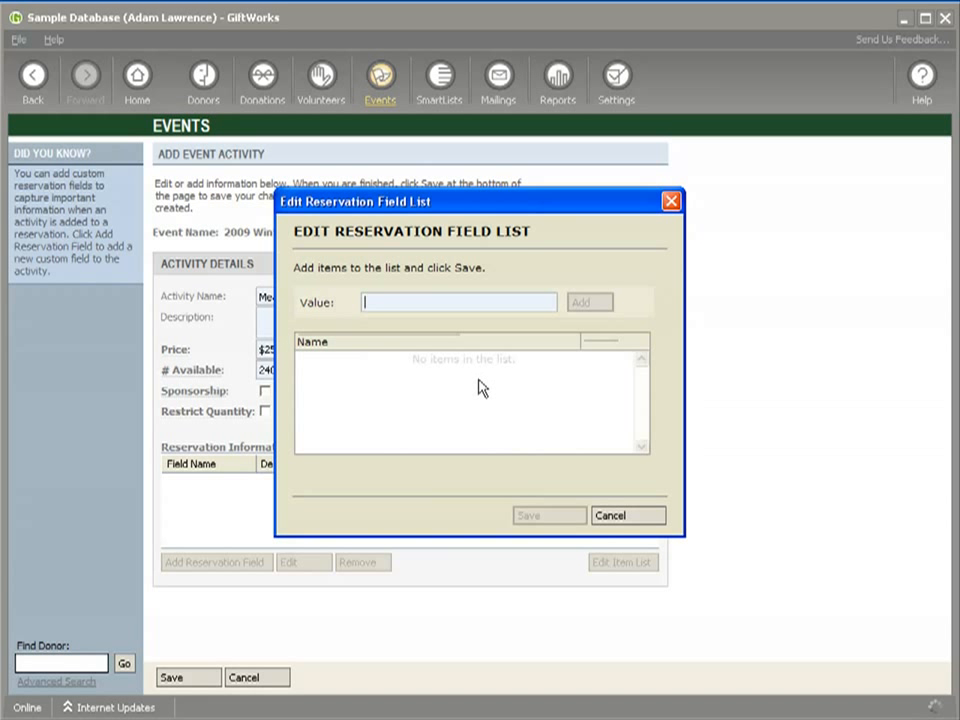
# Add Chicken and Beef as Meal Choice options and save the list and the activity.
pyautogui.write('Chicken')
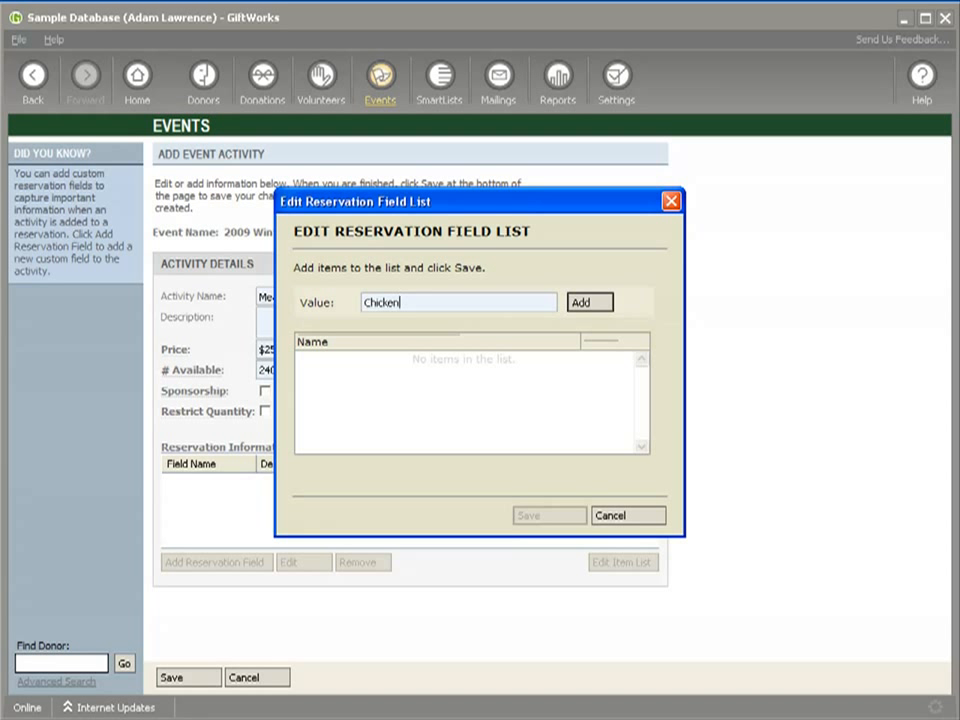
pyautogui.click(589, 303)
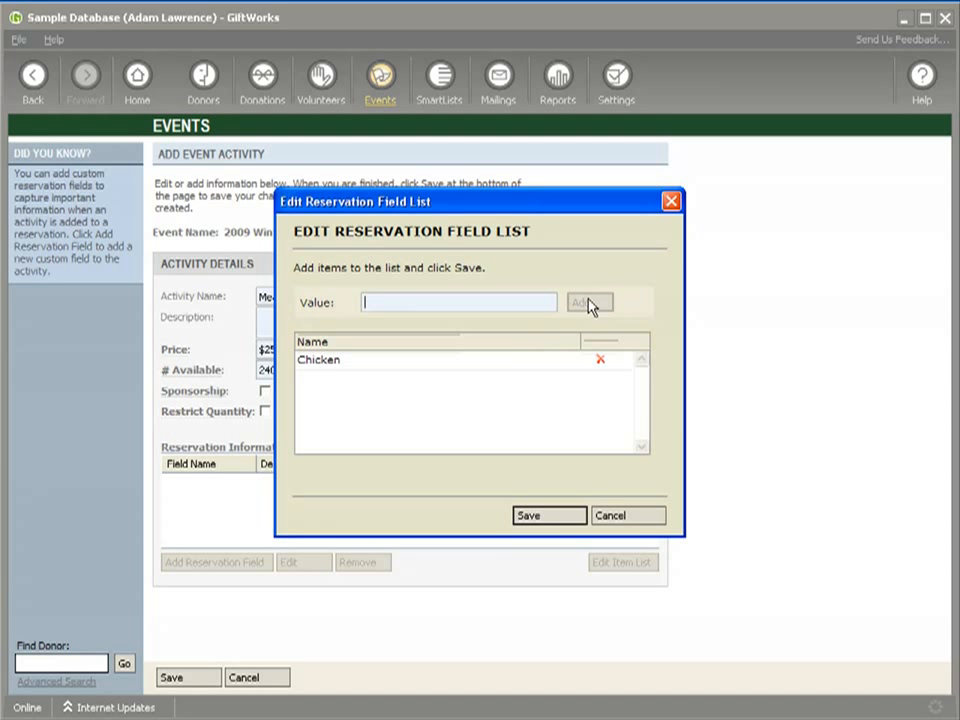
pyautogui.write('Beef')
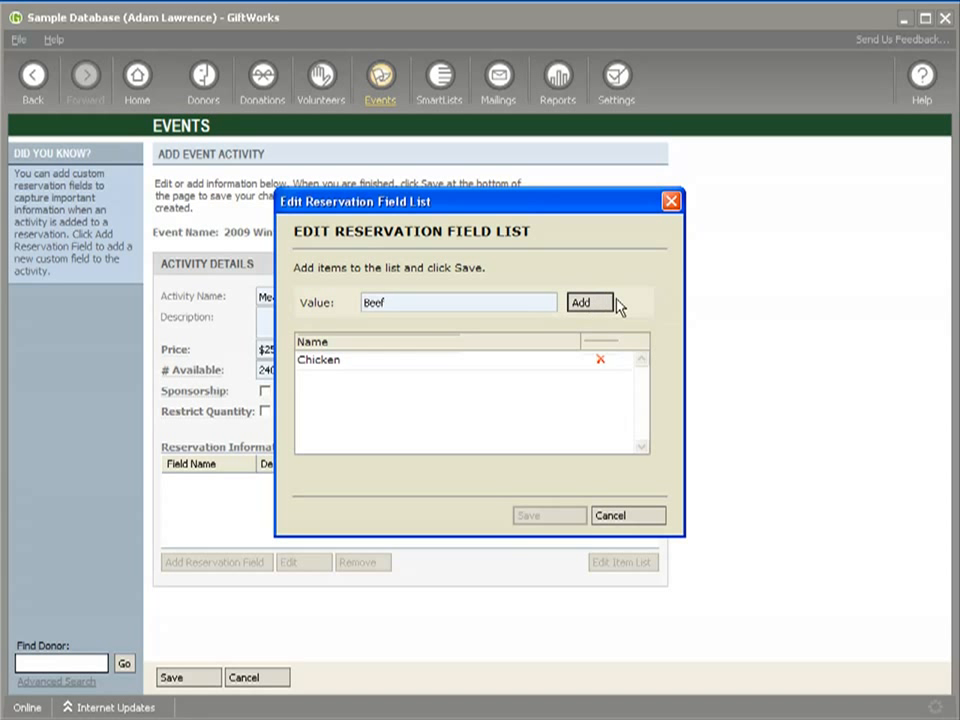
pyautogui.click(589, 302)
pyautogui.click(557, 514)
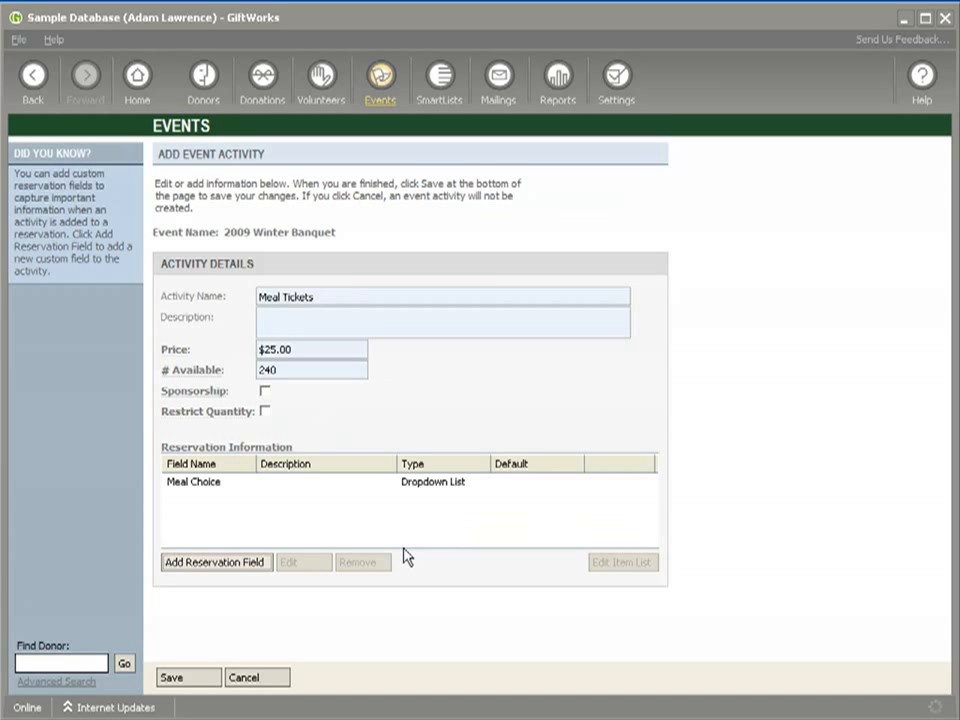
pyautogui.click(198, 683)
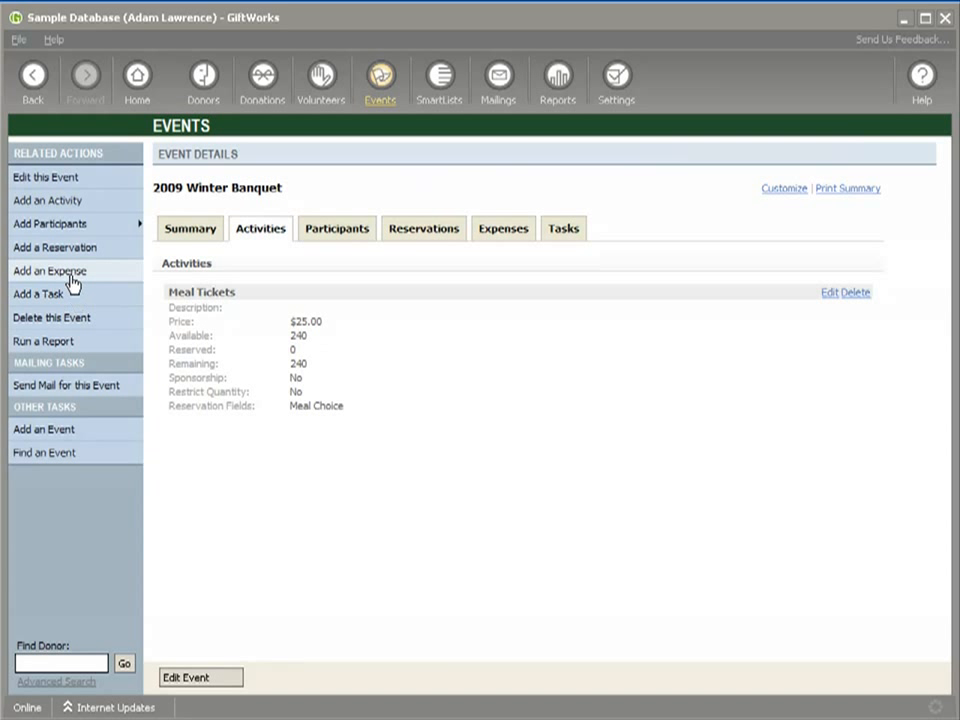
# Add and save a Table Sponsorship activity priced at $200 with 30 available, marked as a sponsorship.
pyautogui.click(72, 202)
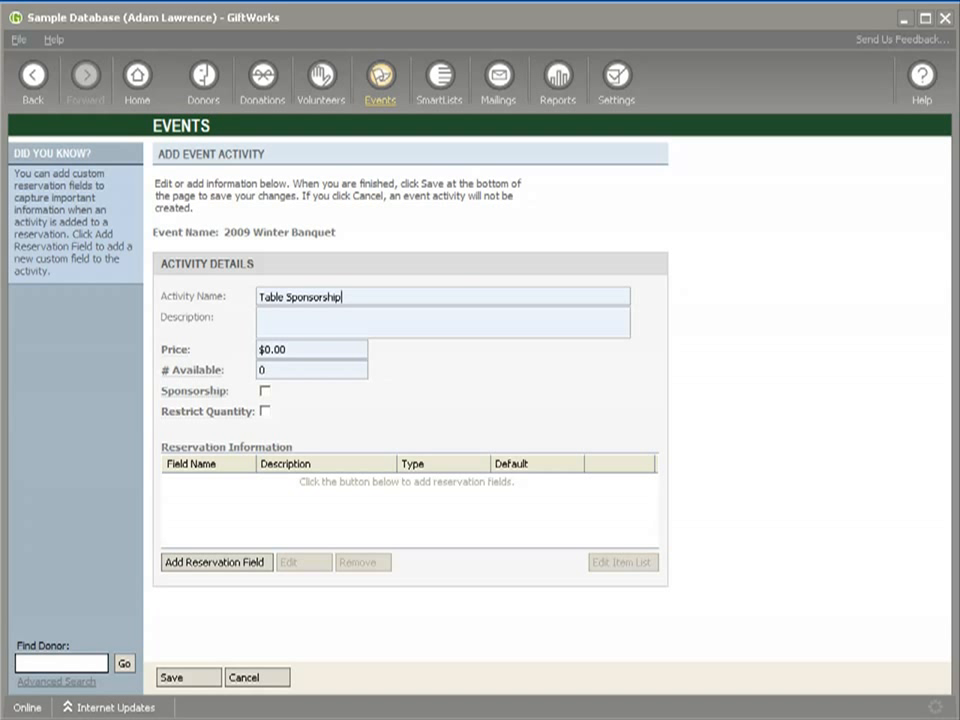
pyautogui.click(313, 356)
pyautogui.write('$200')
pyautogui.click(265, 371)
pyautogui.write('30')
pyautogui.click(265, 392)
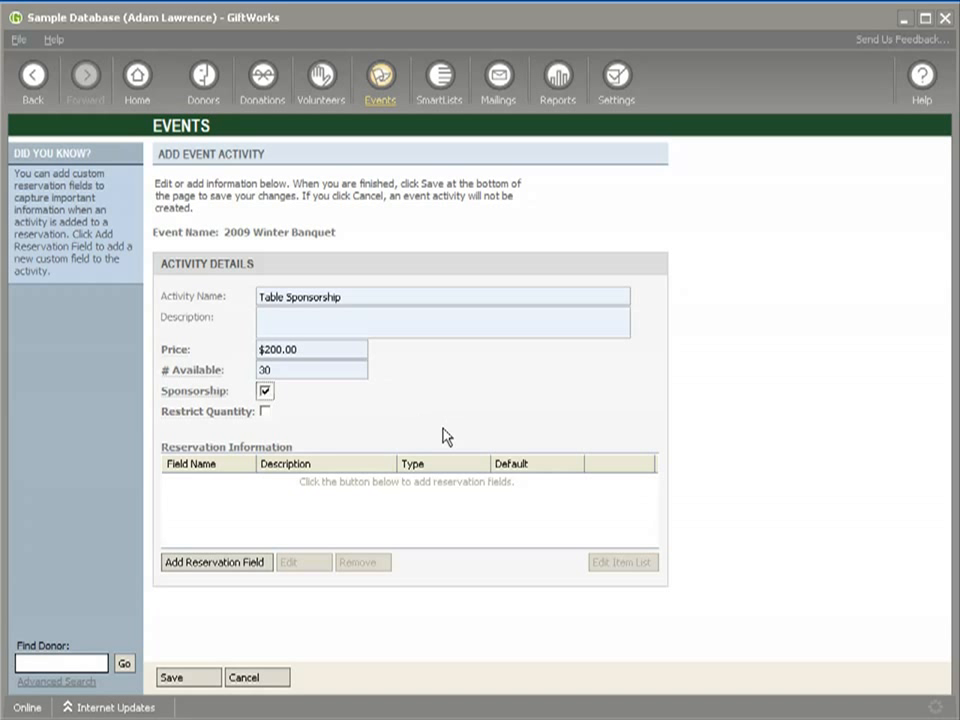
pyautogui.click(186, 684)
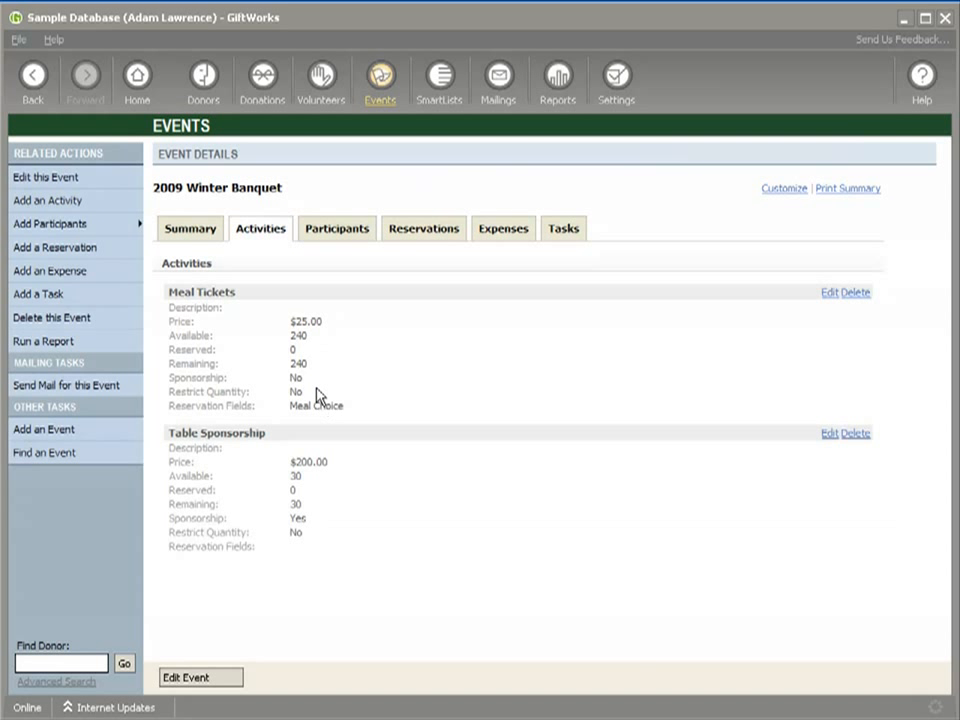
# Add the participants from the "Attended an event" SmartList to the event in the Attendees invitation group.
pyautogui.click(315, 226)
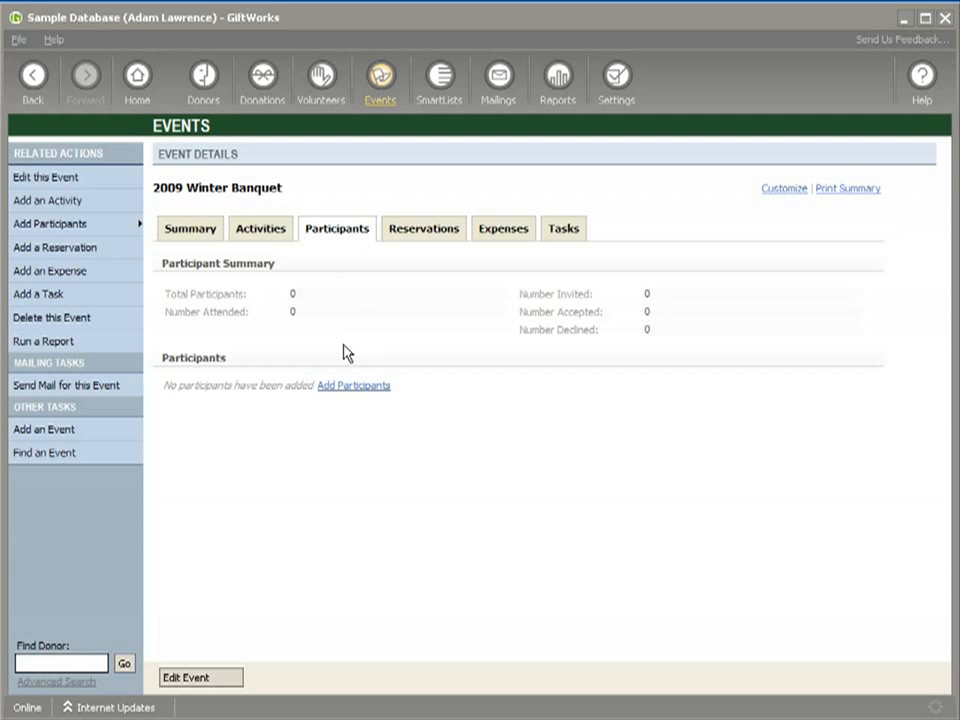
pyautogui.click(338, 387)
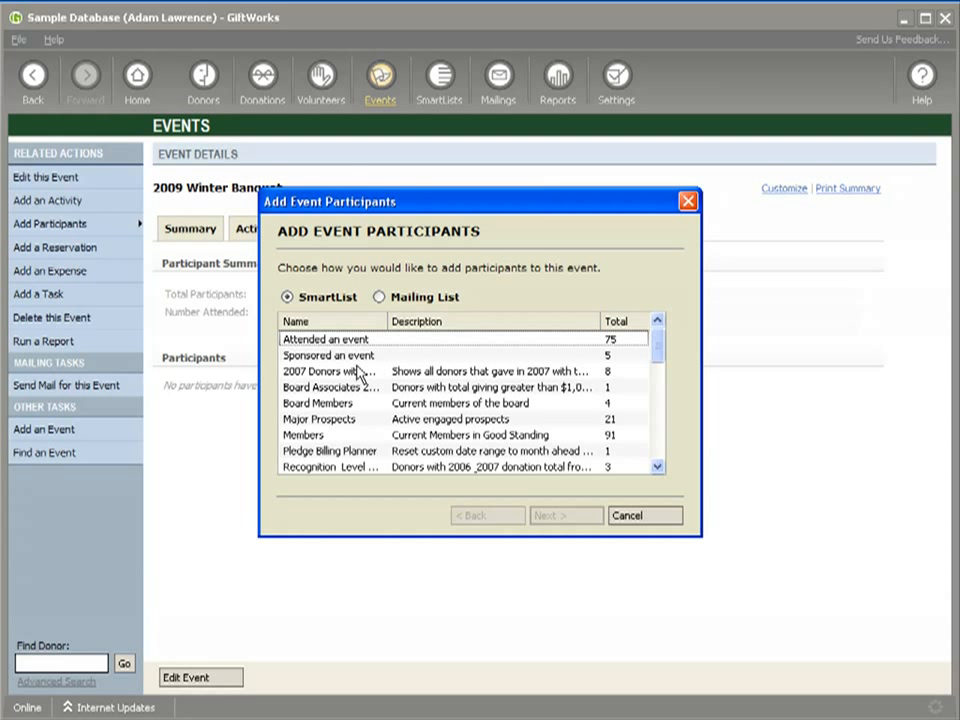
pyautogui.click(333, 341)
pyautogui.click(556, 516)
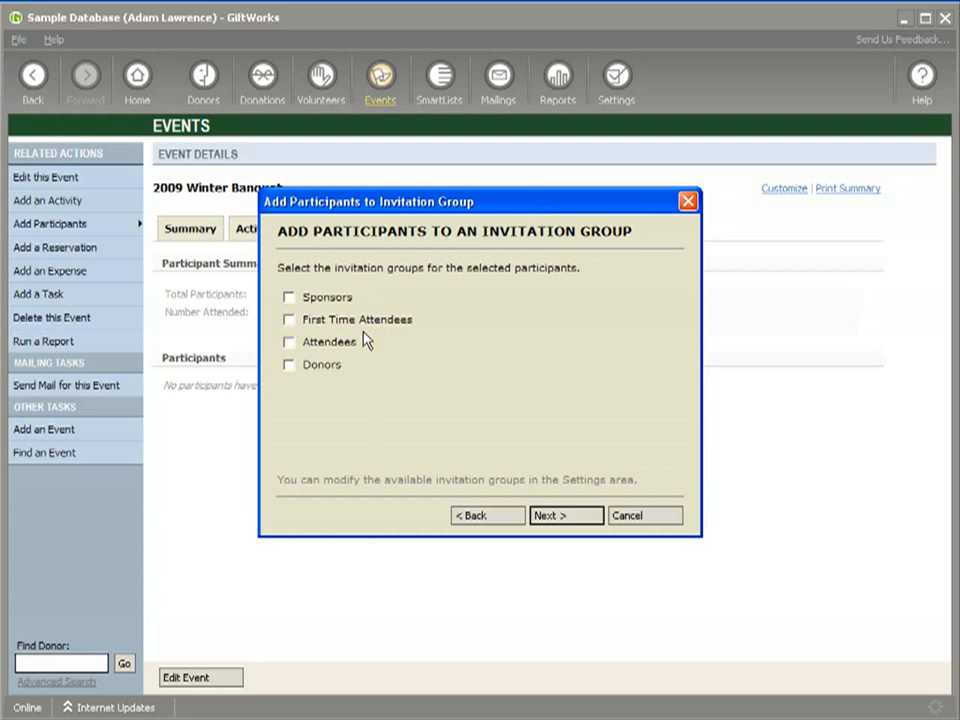
pyautogui.click(290, 344)
pyautogui.click(555, 518)
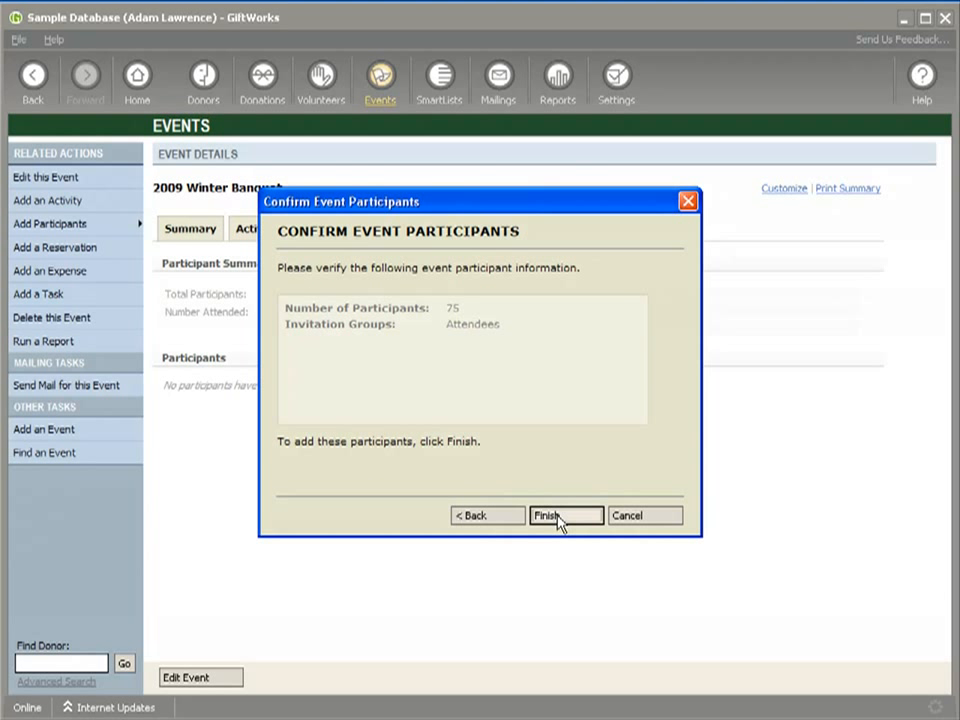
pyautogui.click(555, 516)
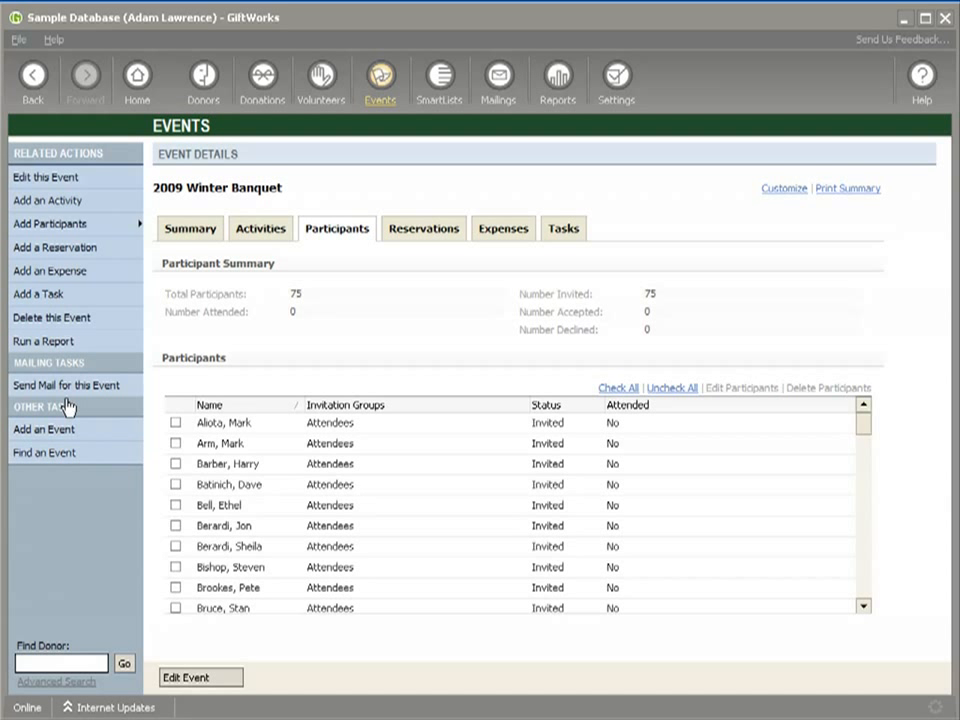
# Add the participants from the "Sponsored an event" SmartList in the Sponsors invitation group and look over the participant list.
pyautogui.click(88, 226)
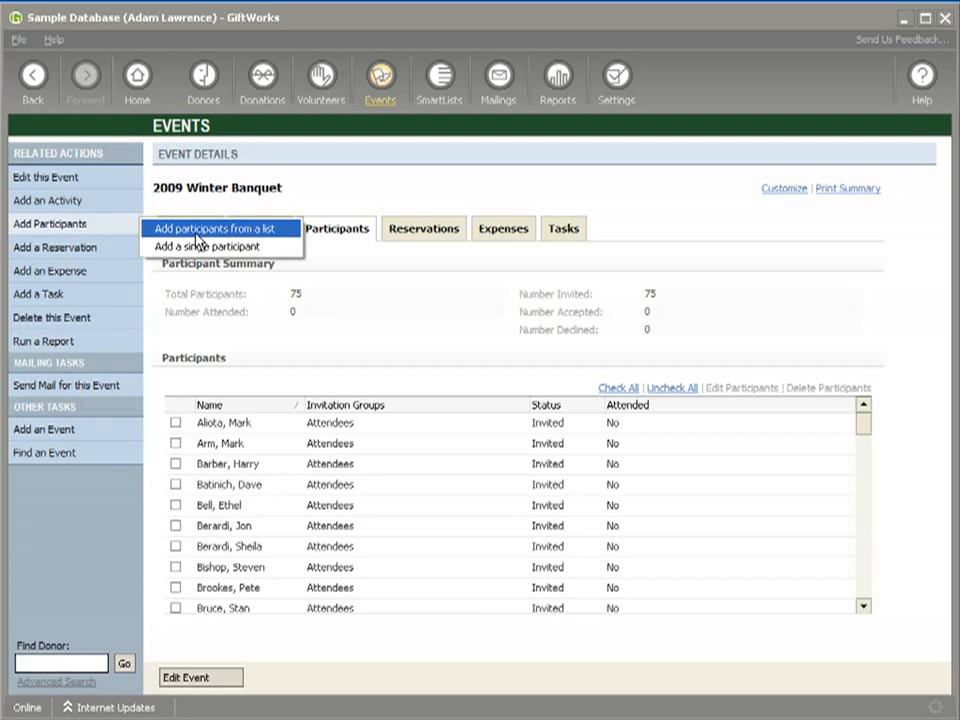
pyautogui.click(197, 231)
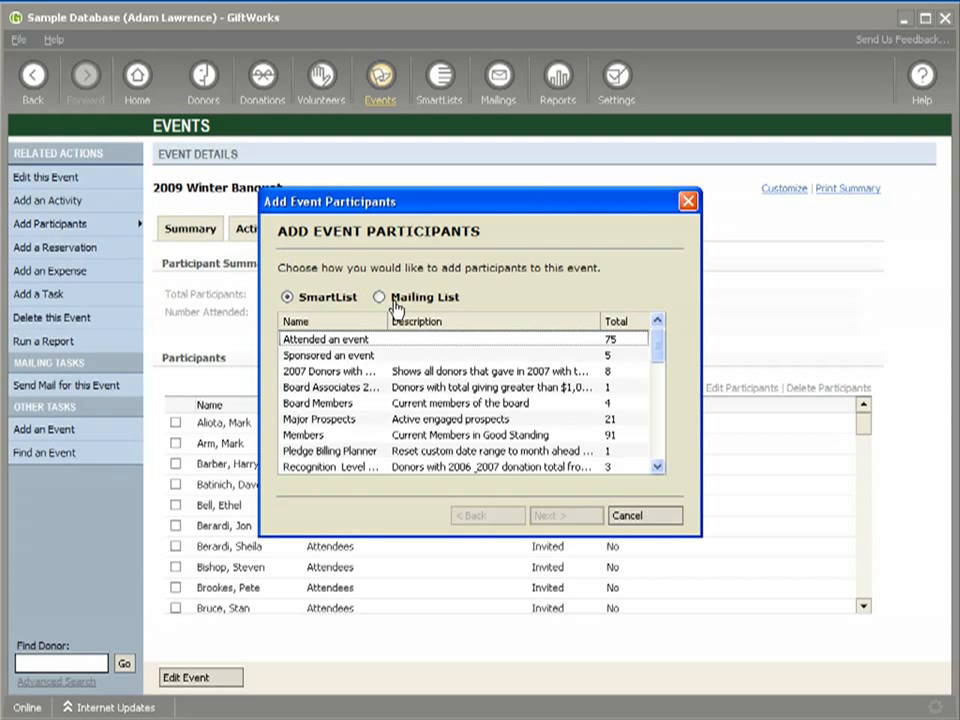
pyautogui.click(331, 357)
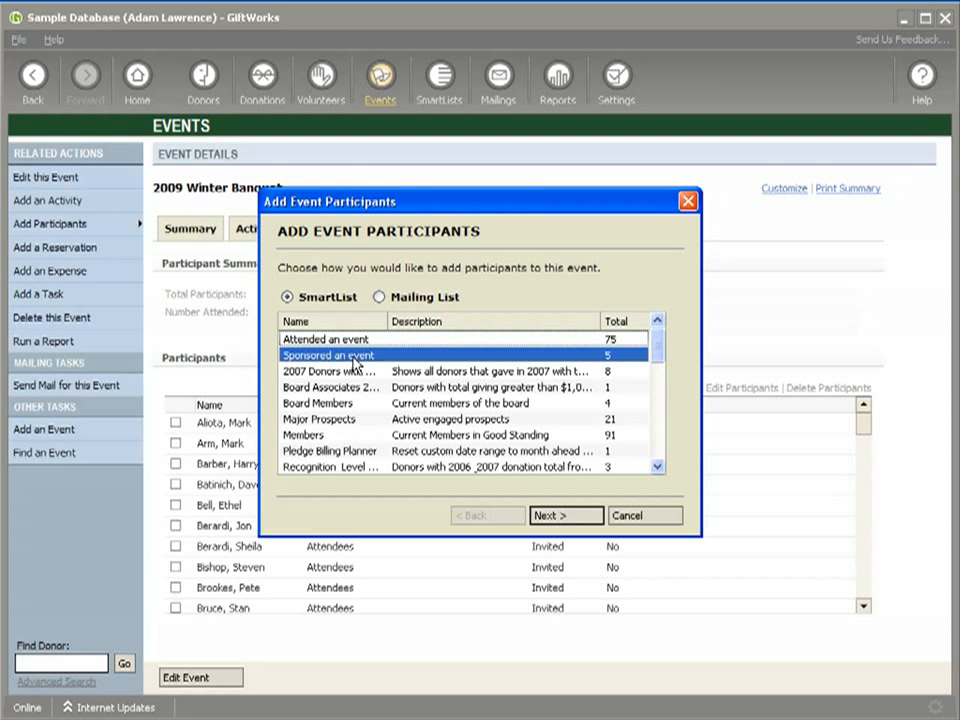
pyautogui.click(553, 517)
pyautogui.click(289, 297)
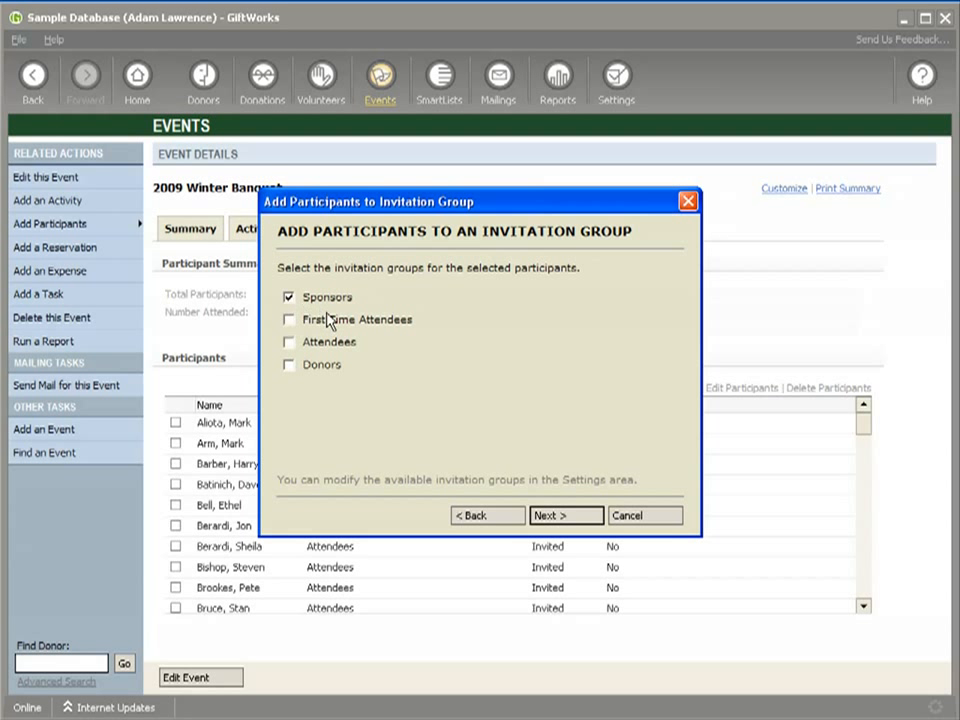
pyautogui.click(563, 515)
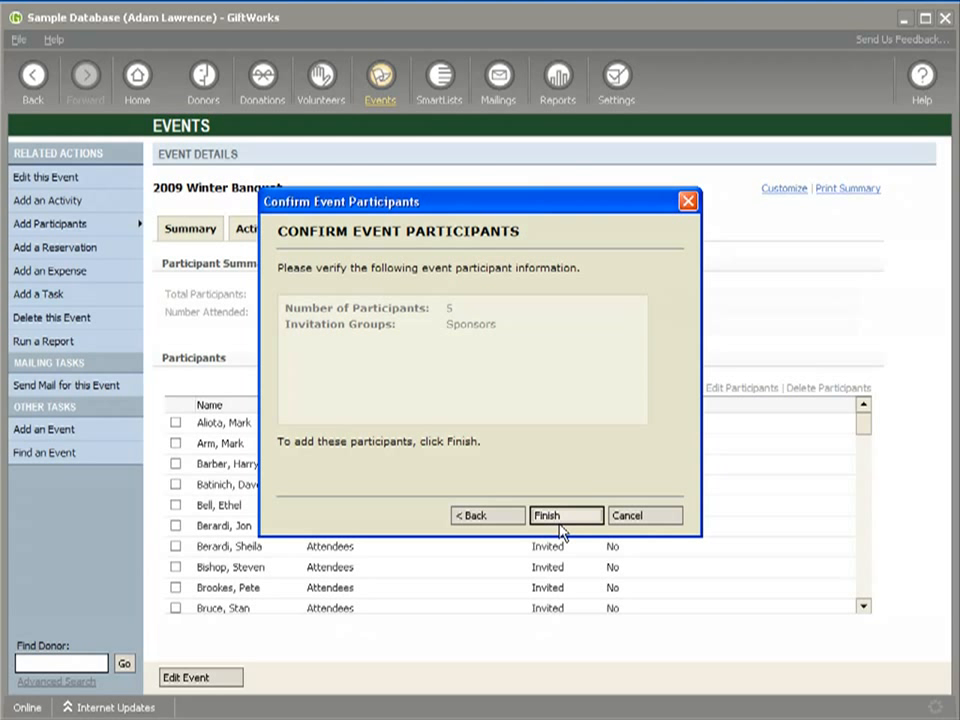
pyautogui.click(559, 516)
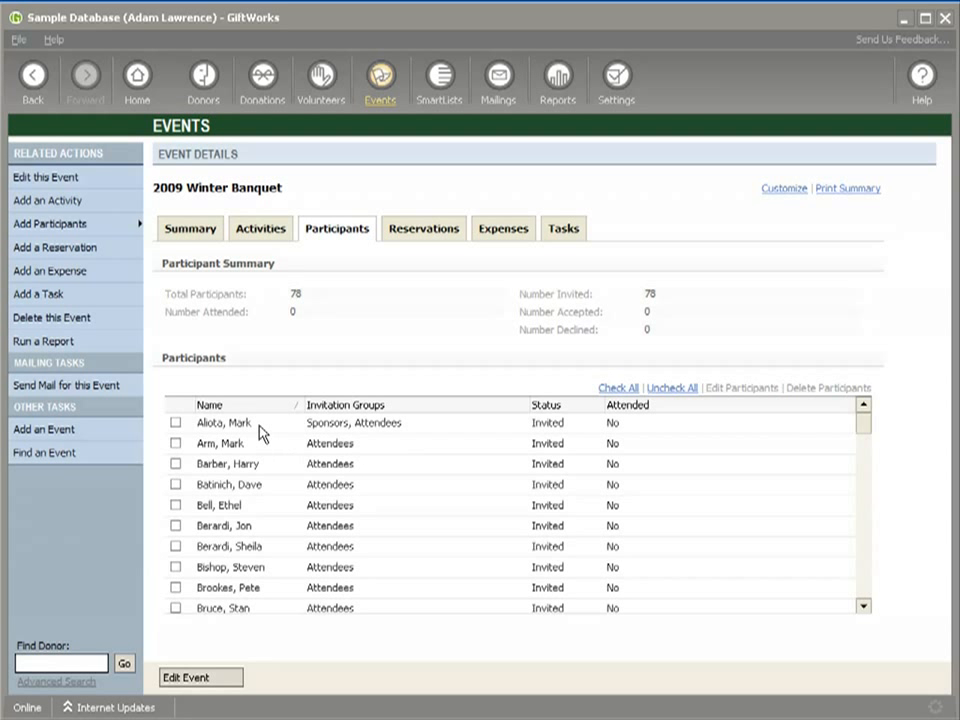
pyautogui.moveTo(859, 429)
pyautogui.mouseDown()
pyautogui.moveTo(861, 471)
pyautogui.moveTo(863, 416)
pyautogui.mouseUp()
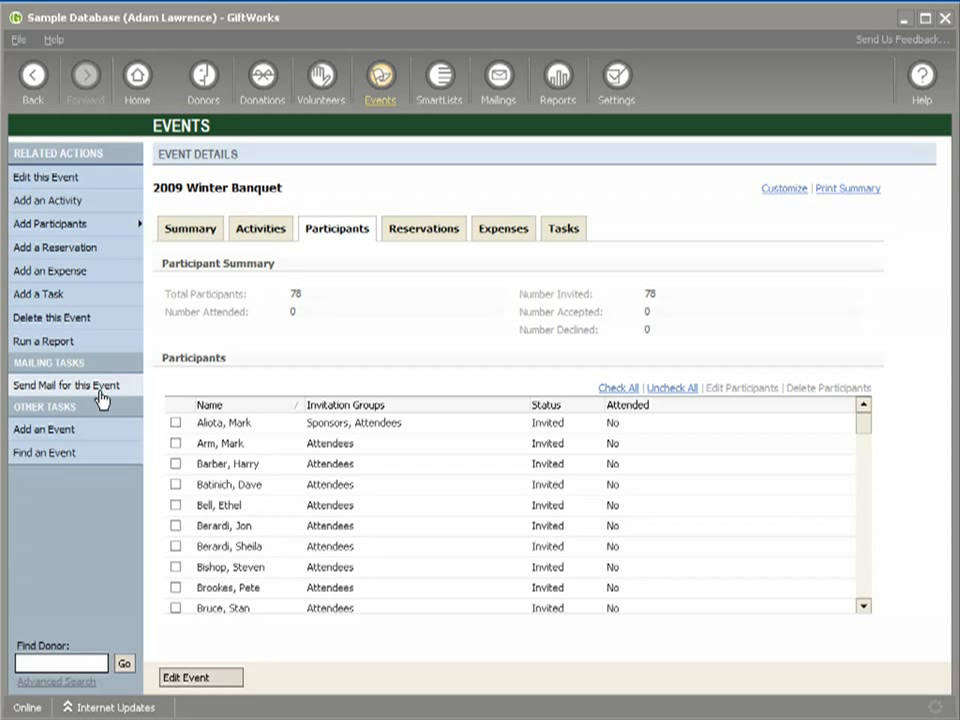
# Prepare a letters-only mailing to the Attendees invitation group with the "2009 Winter Banquet - General" letter, and abandon it unfinished.
pyautogui.click(99, 396)
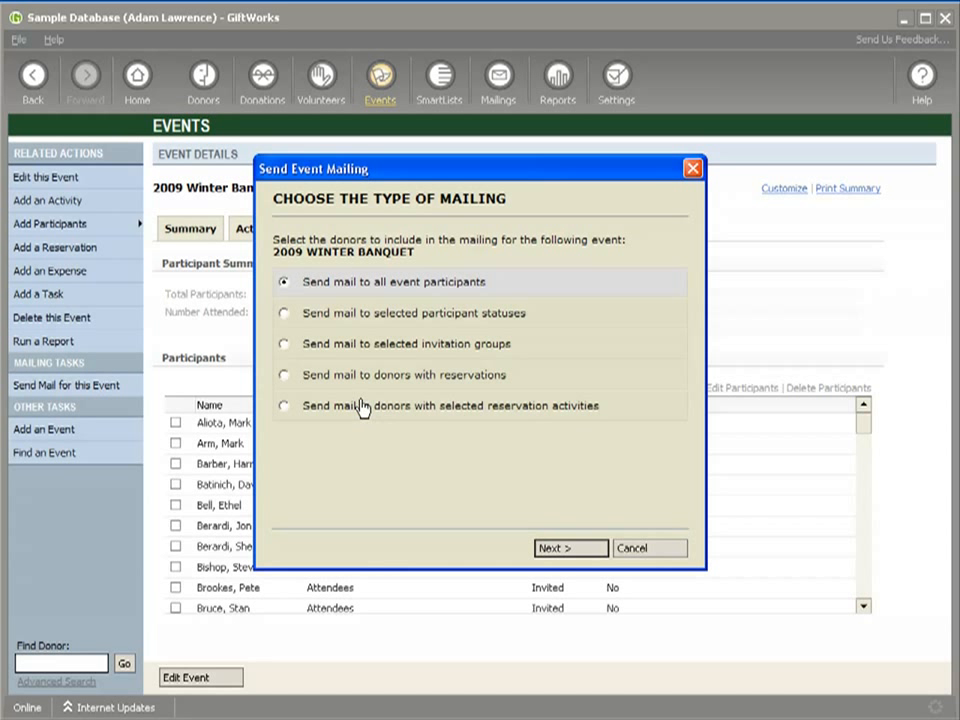
pyautogui.click(284, 345)
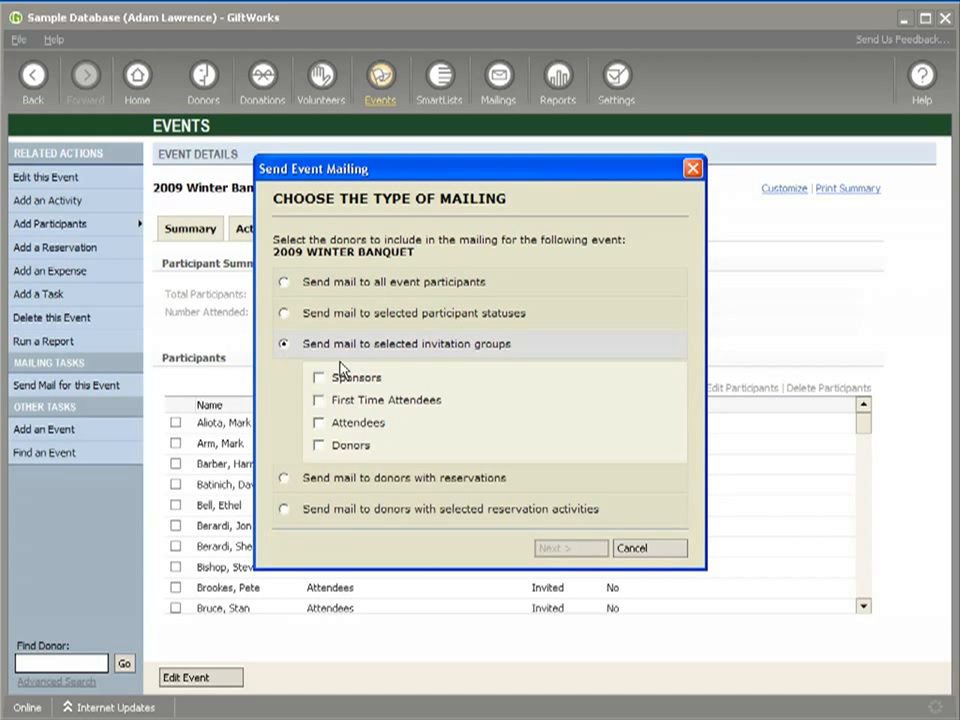
pyautogui.click(319, 424)
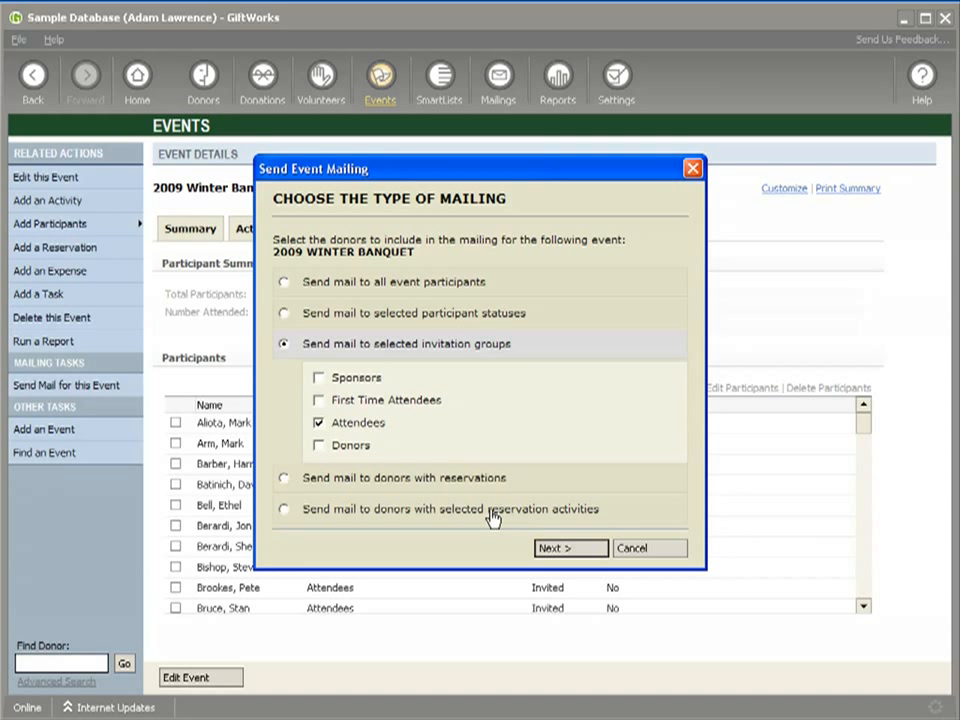
pyautogui.click(566, 549)
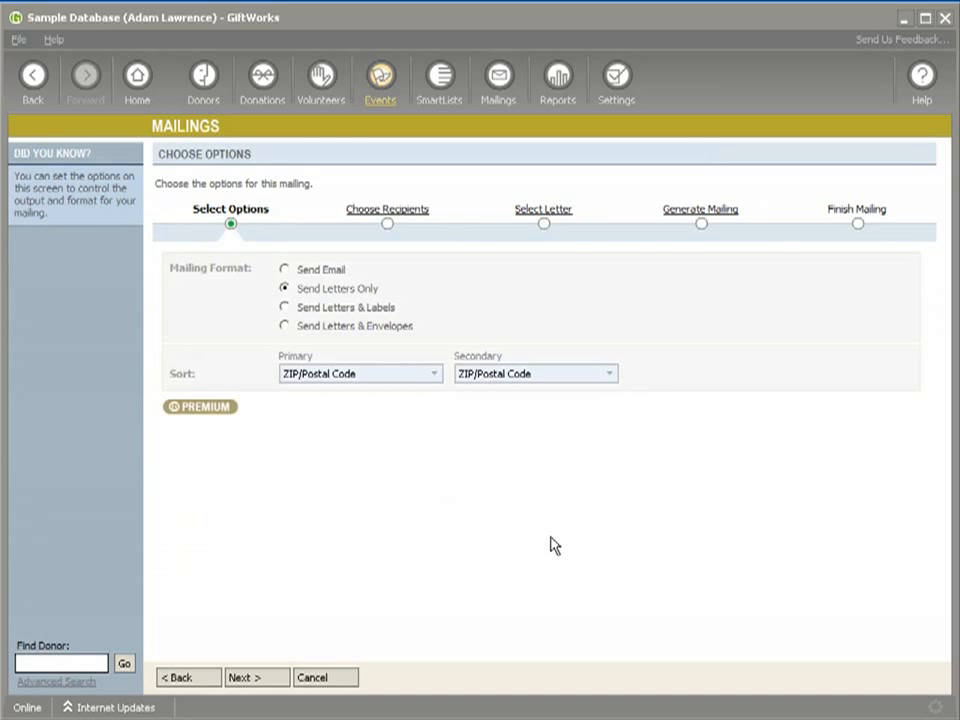
pyautogui.click(258, 678)
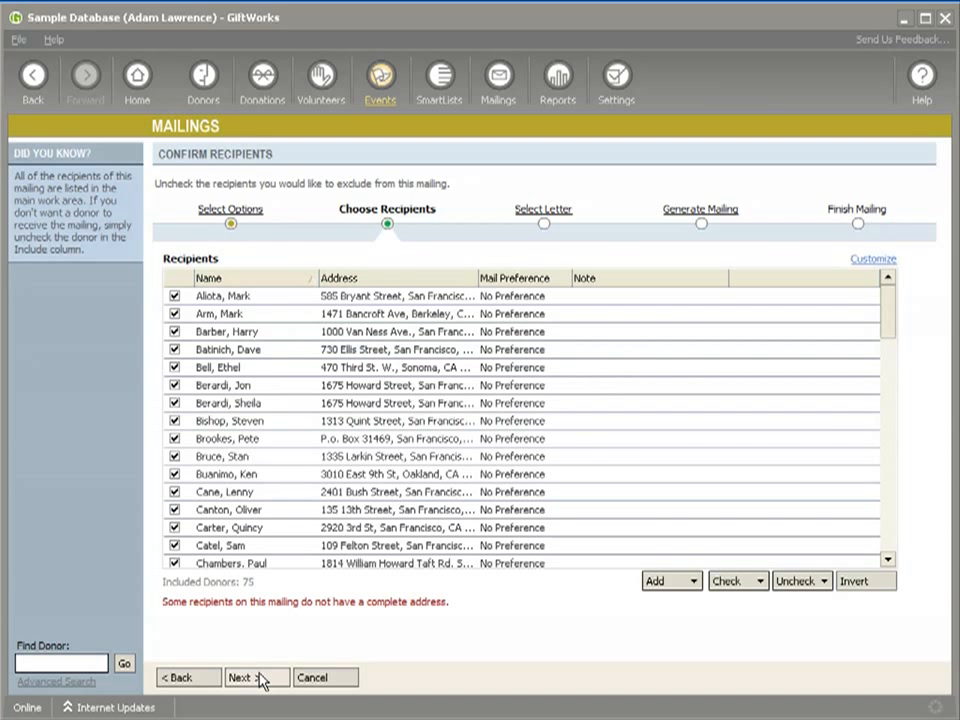
pyautogui.click(258, 678)
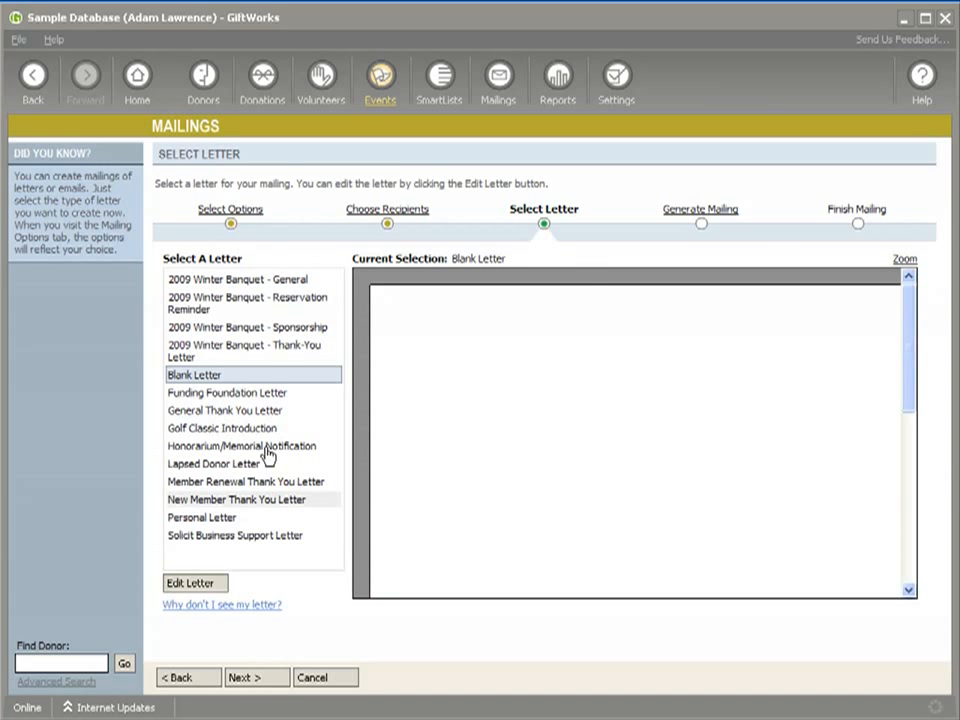
pyautogui.click(245, 280)
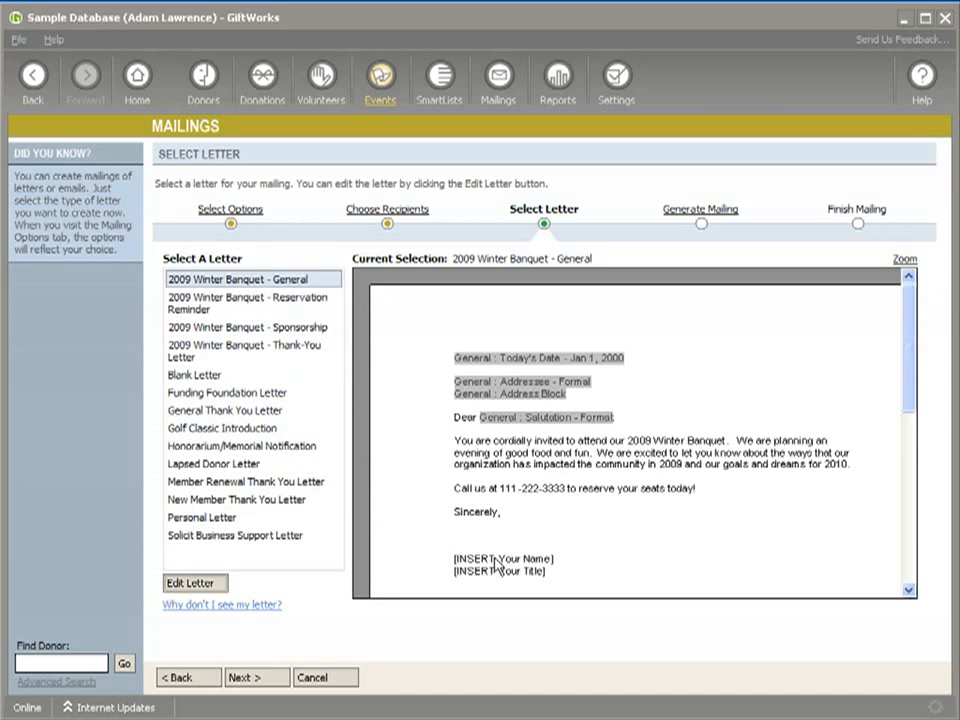
pyautogui.click(314, 679)
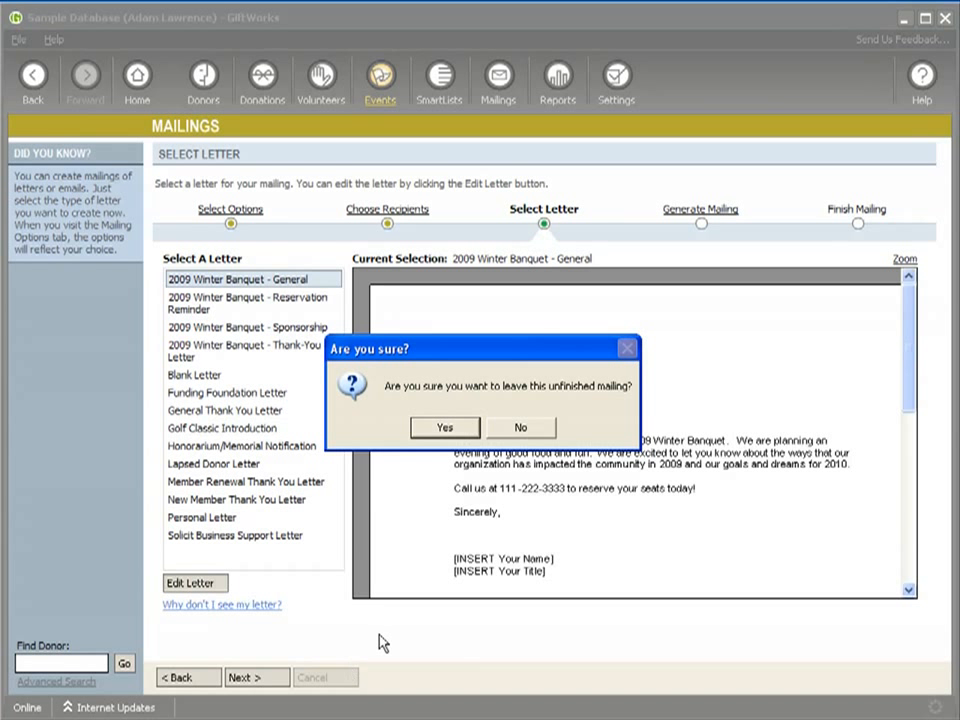
pyautogui.click(437, 432)
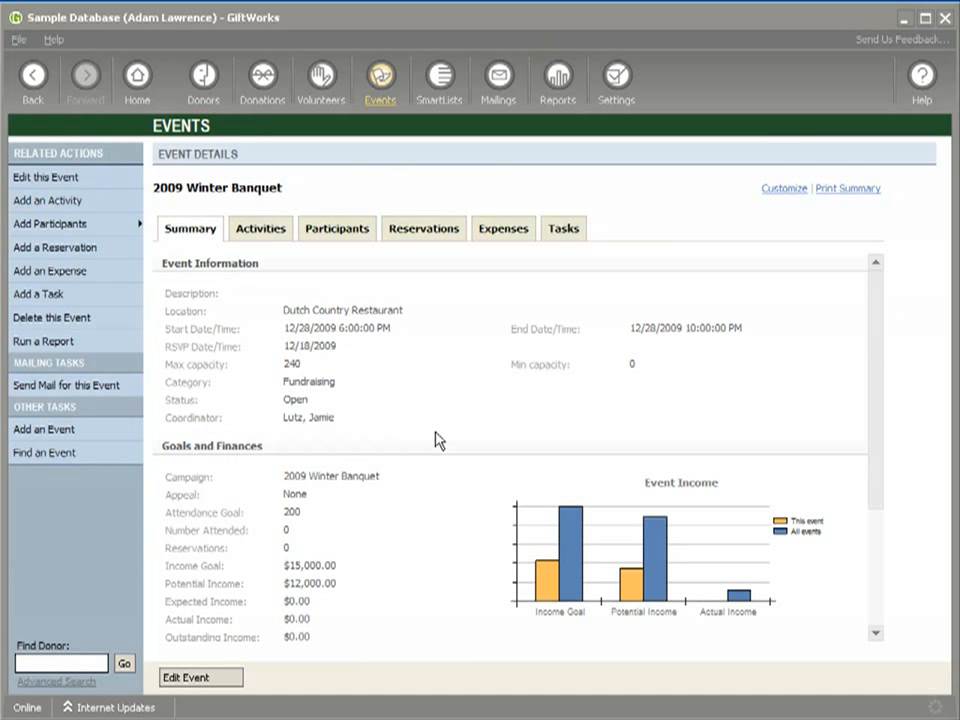
# Look over the event's participants and start a reservation for an individual donor found by searching part of the last name.
pyautogui.click(262, 236)
pyautogui.click(319, 229)
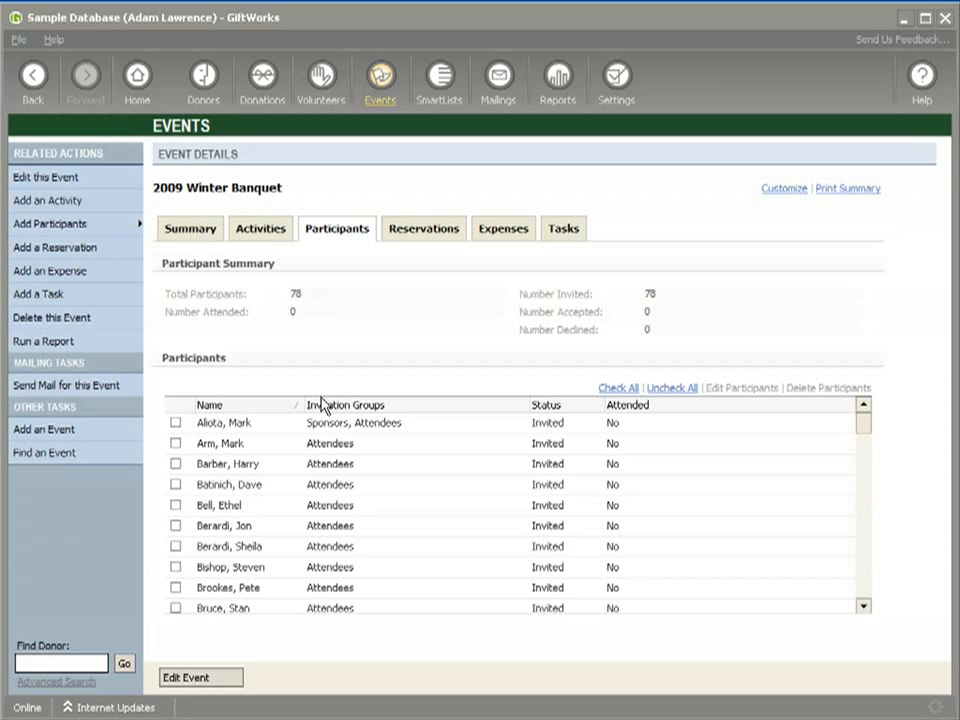
pyautogui.click(424, 232)
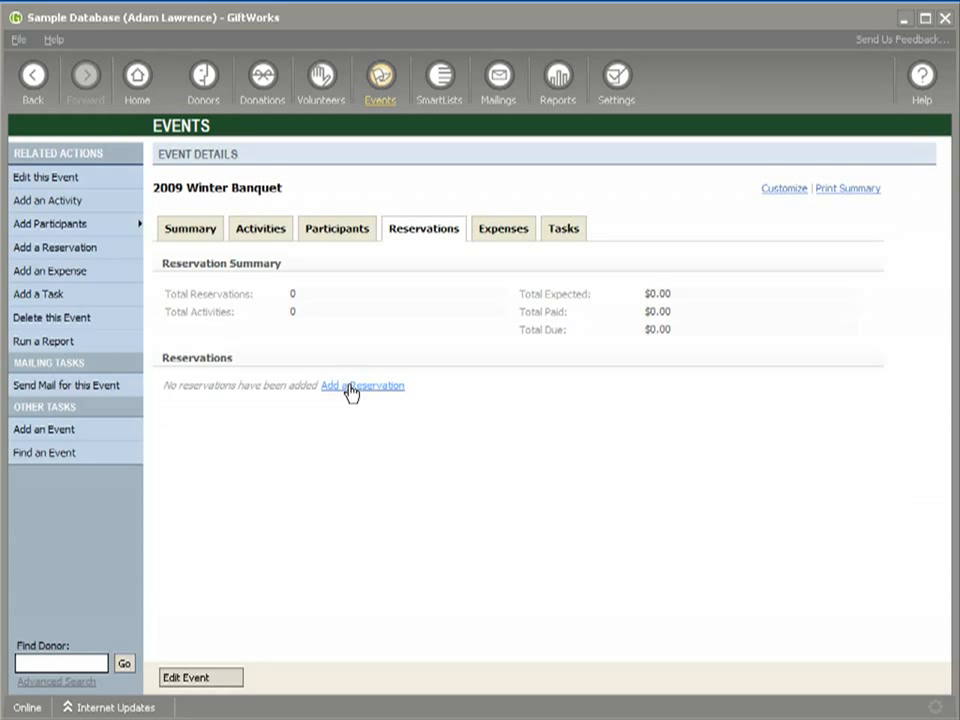
pyautogui.write('brook')
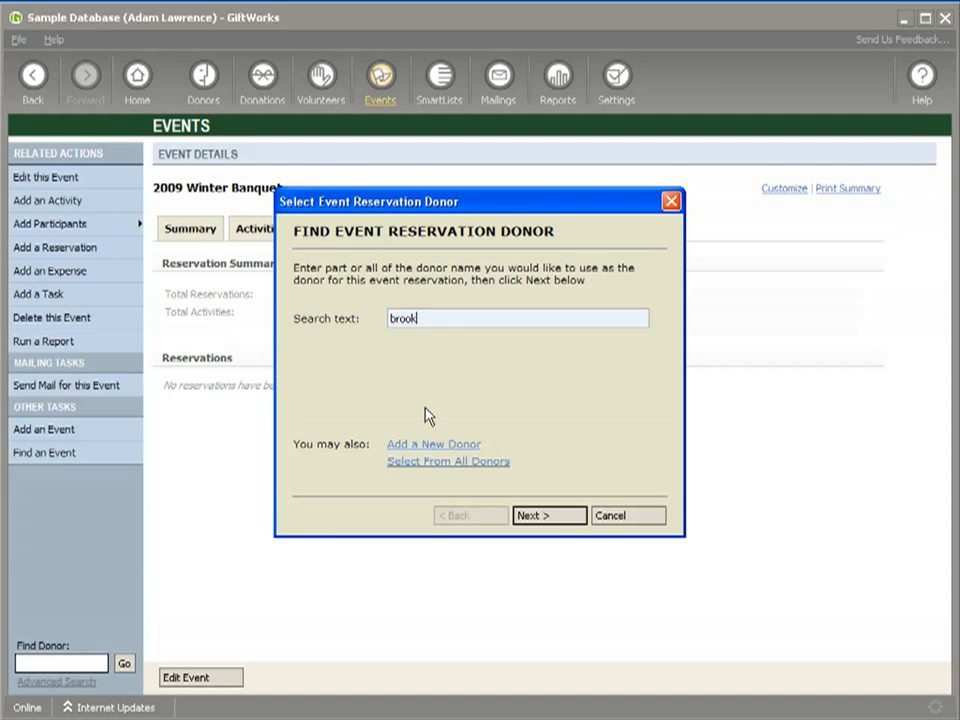
pyautogui.click(521, 516)
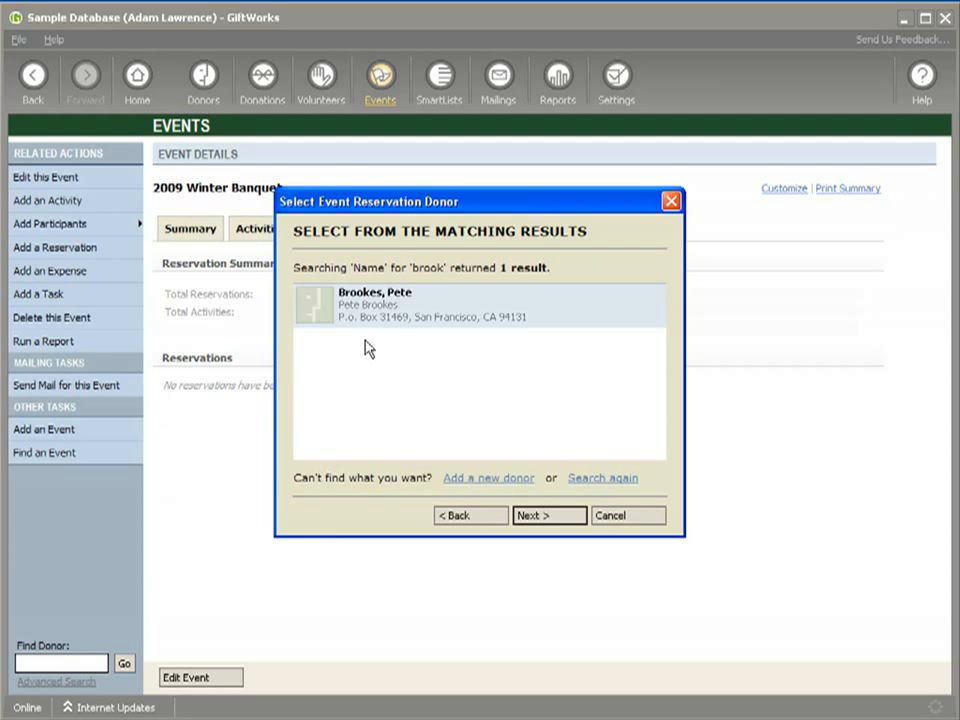
pyautogui.doubleClick(366, 326)
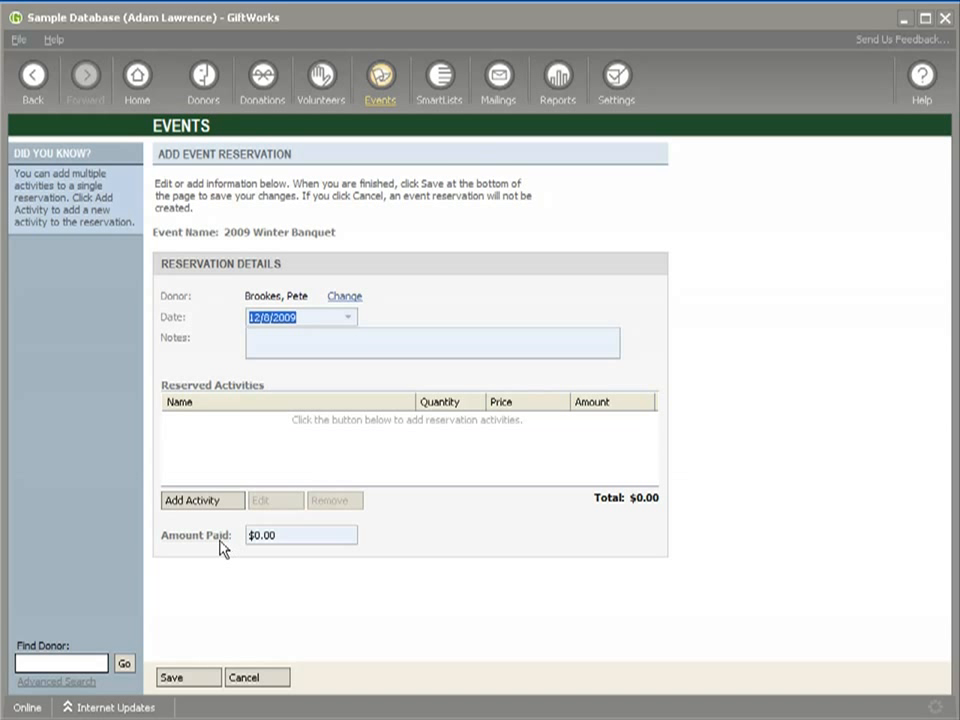
# Add one Meal Tickets activity at $25.00 with the Chicken meal choice to the reservation.
pyautogui.click(208, 503)
pyautogui.click(516, 318)
pyautogui.click(508, 332)
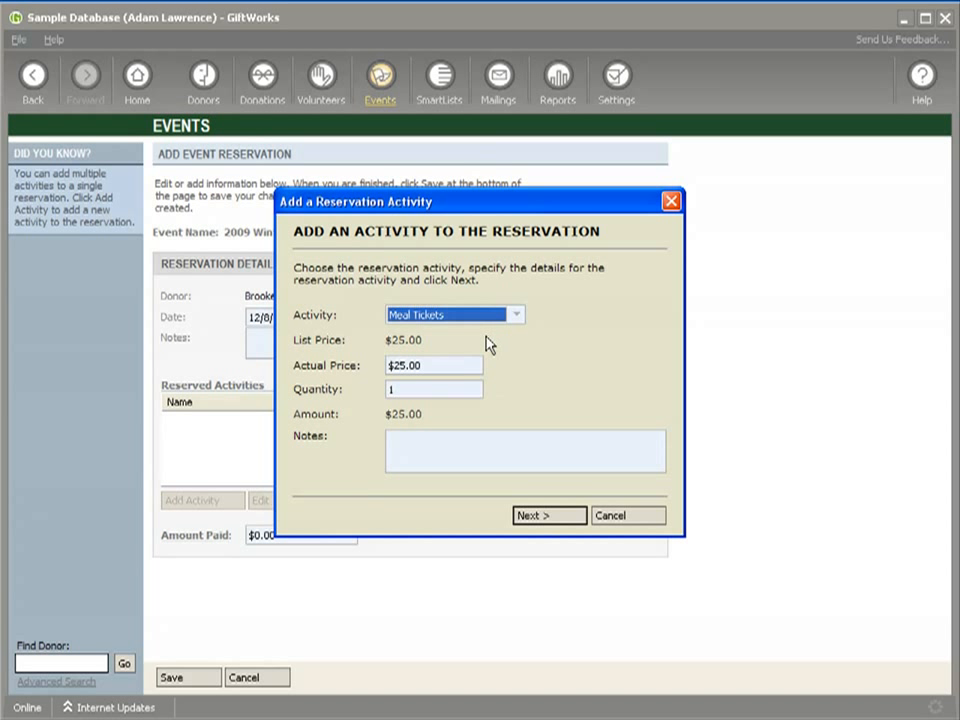
pyautogui.click(540, 520)
pyautogui.click(600, 318)
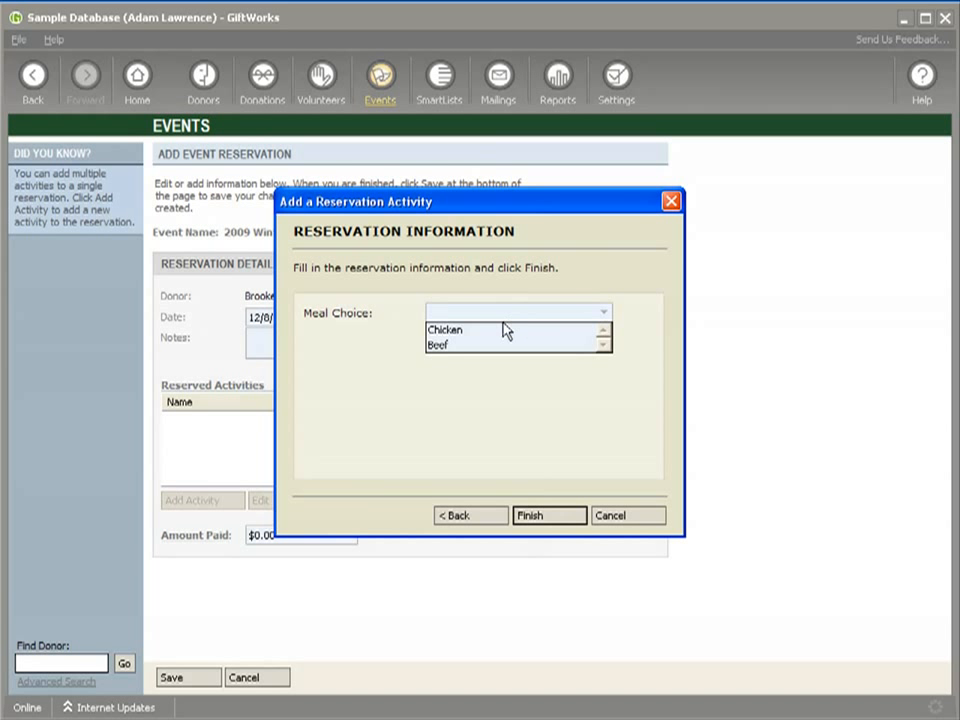
pyautogui.click(506, 328)
pyautogui.click(534, 516)
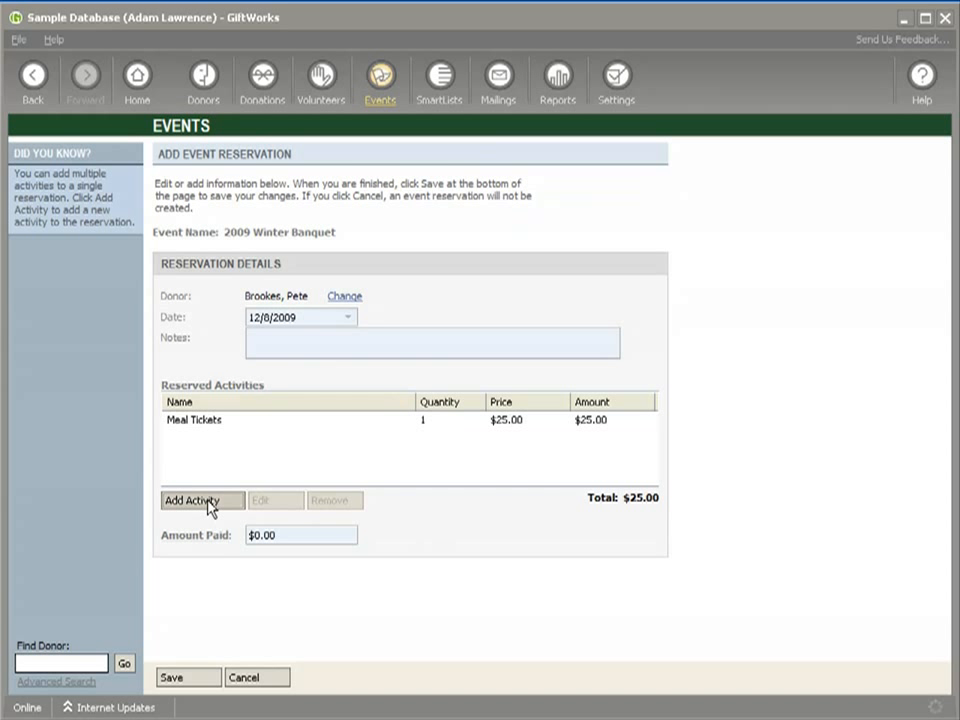
# Add another Meal Tickets activity to the same reservation with Beef as the meal choice.
pyautogui.click(206, 500)
pyautogui.click(516, 318)
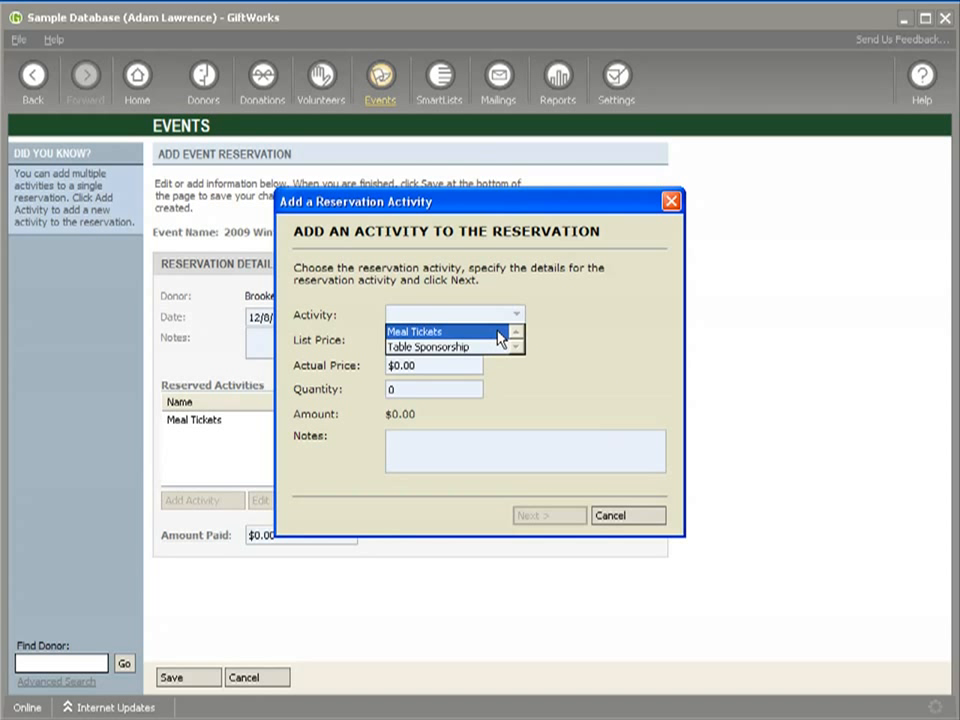
pyautogui.click(506, 332)
pyautogui.click(538, 516)
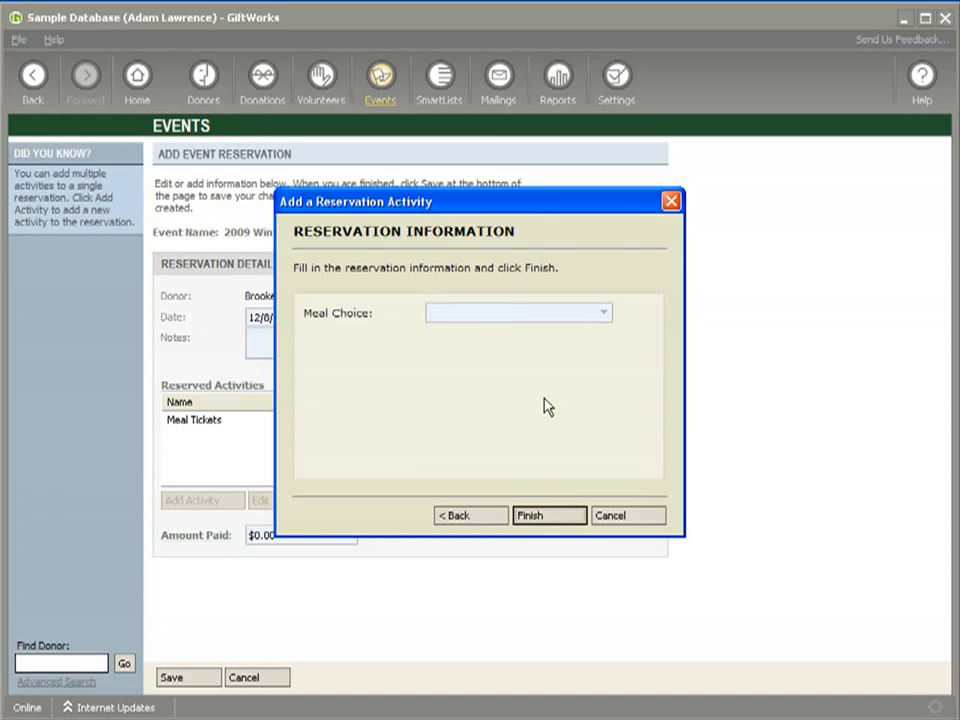
pyautogui.click(600, 316)
pyautogui.click(521, 346)
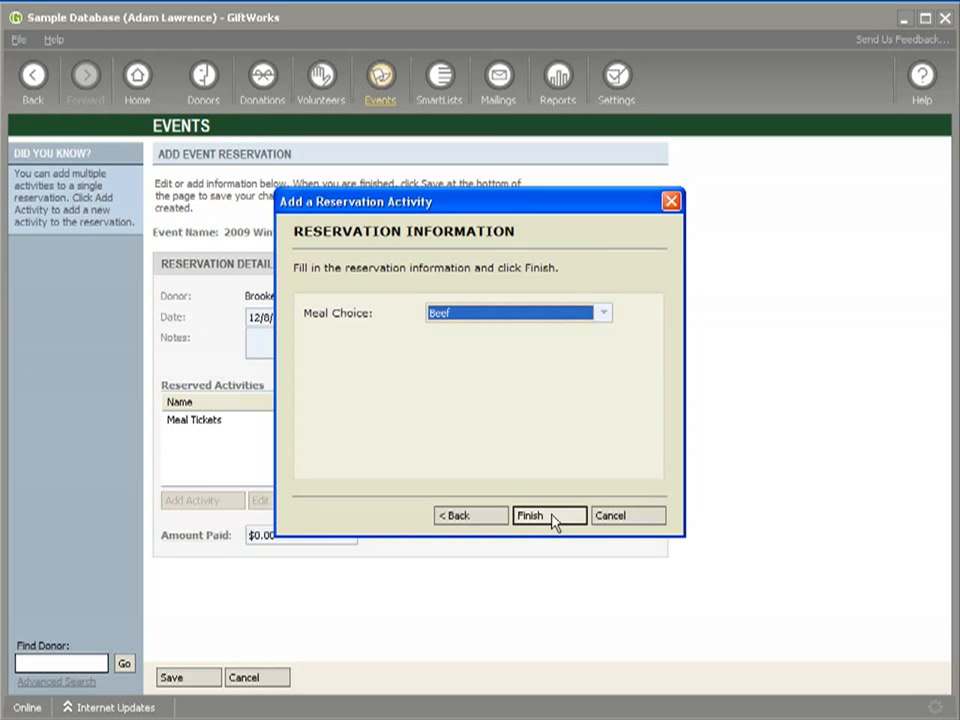
pyautogui.click(552, 518)
# Set the amount paid to $50, save the reservation and acknowledge the participant change notification.
pyautogui.click(329, 533)
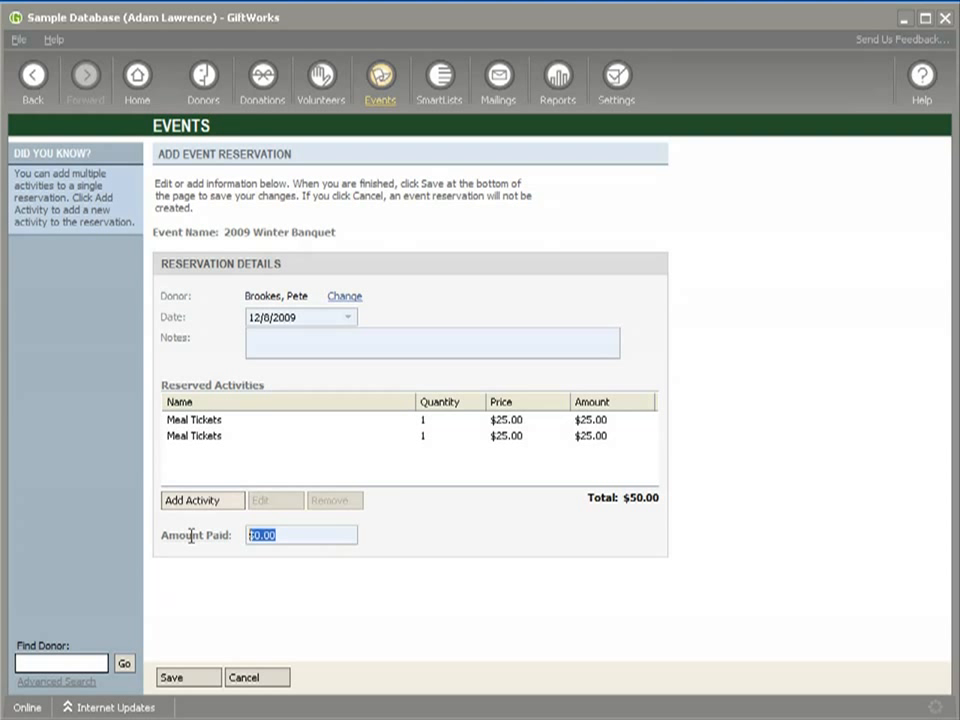
pyautogui.write('$50')
pyautogui.click(205, 679)
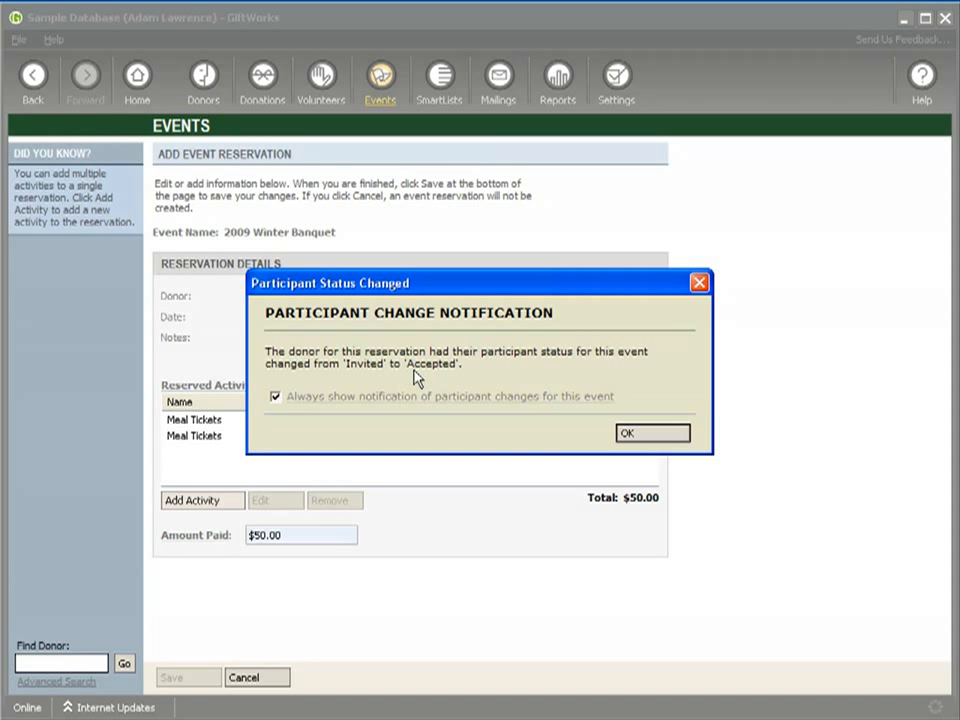
pyautogui.moveTo(549, 404)
pyautogui.click(640, 436)
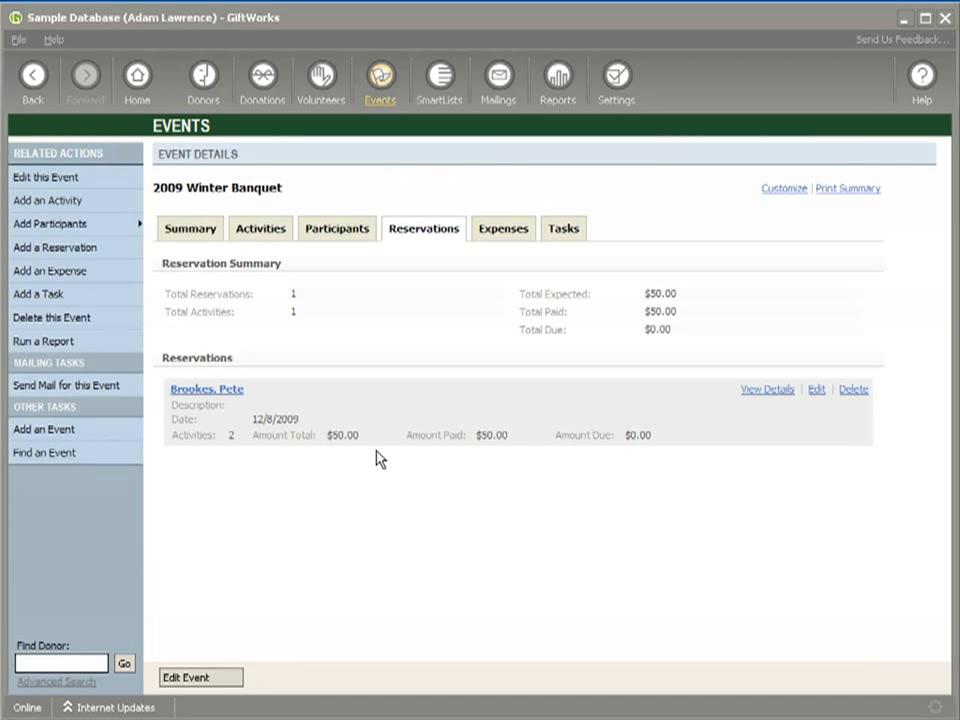
# Start another event reservation for Cresta Corporation, searching the donors for "crest".
pyautogui.click(86, 249)
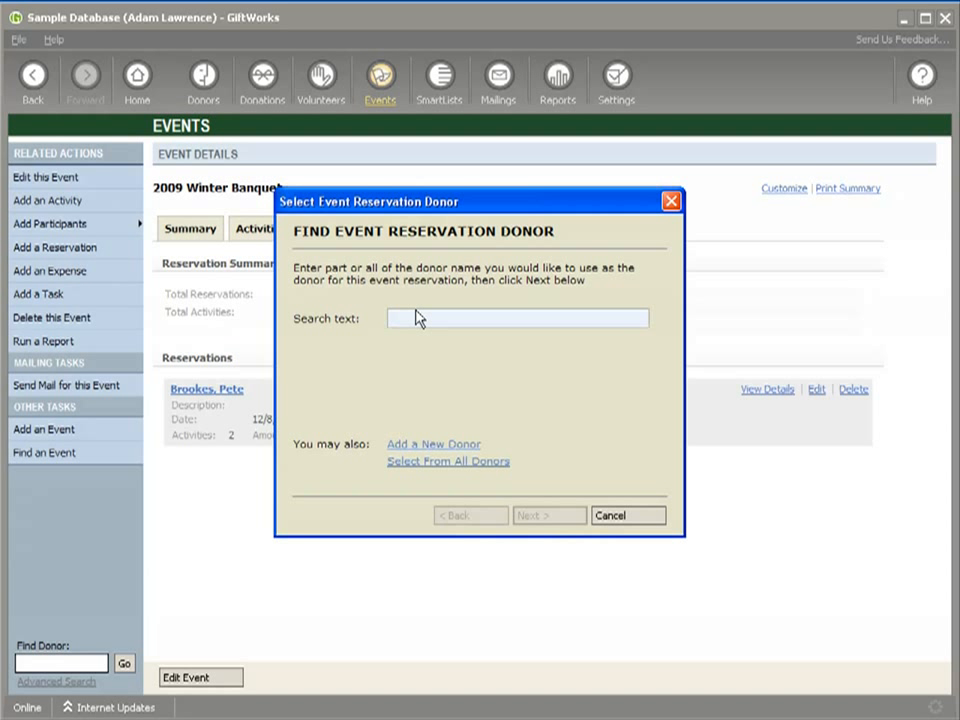
pyautogui.write('crest')
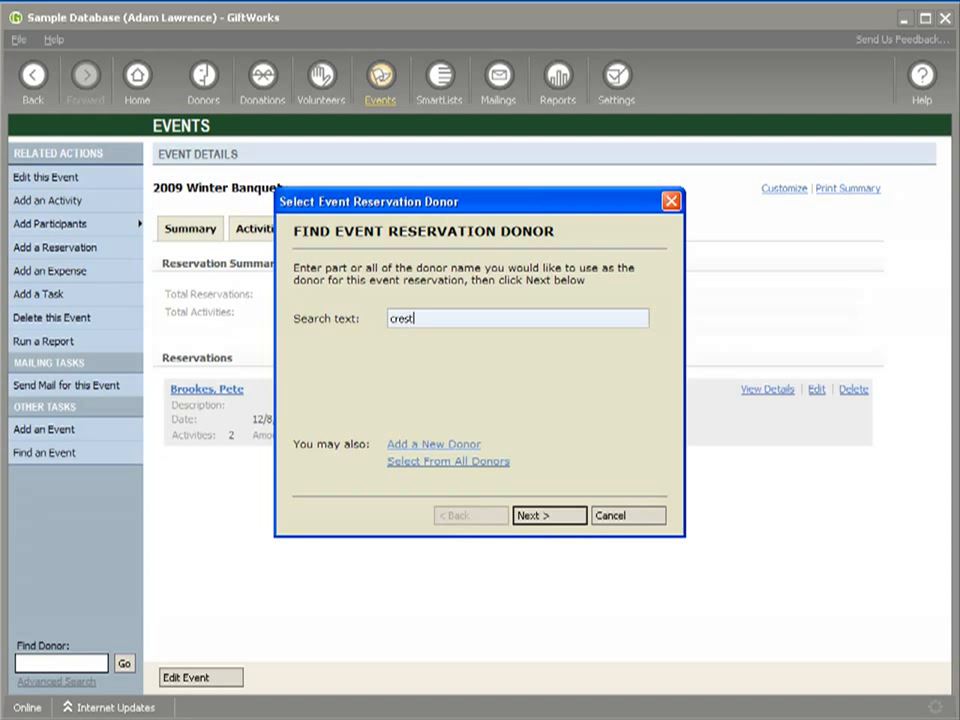
pyautogui.click(542, 516)
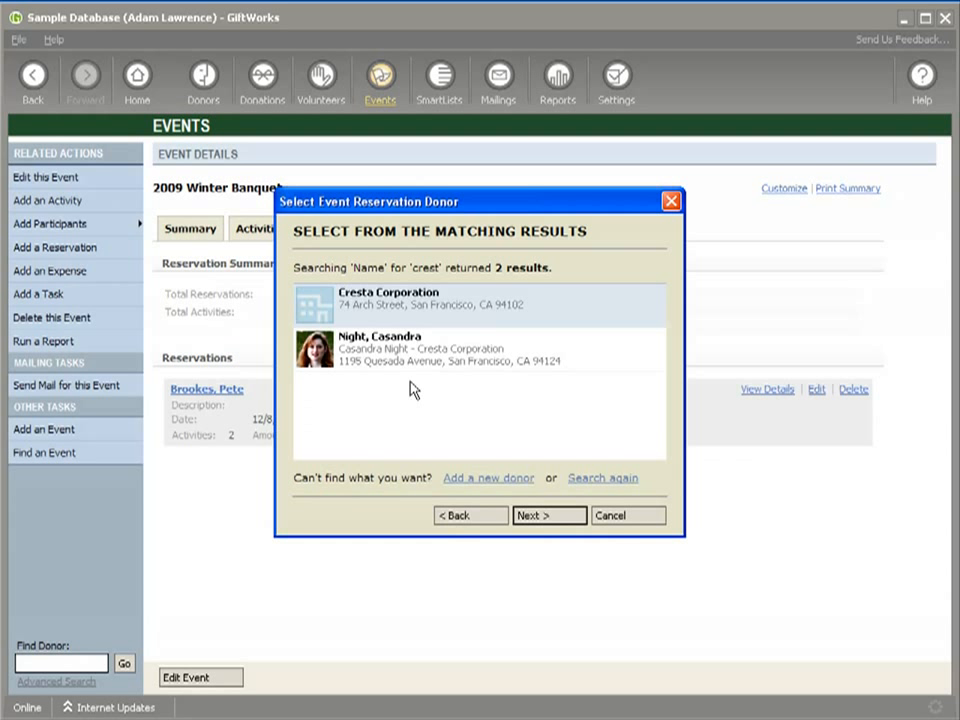
pyautogui.doubleClick(368, 316)
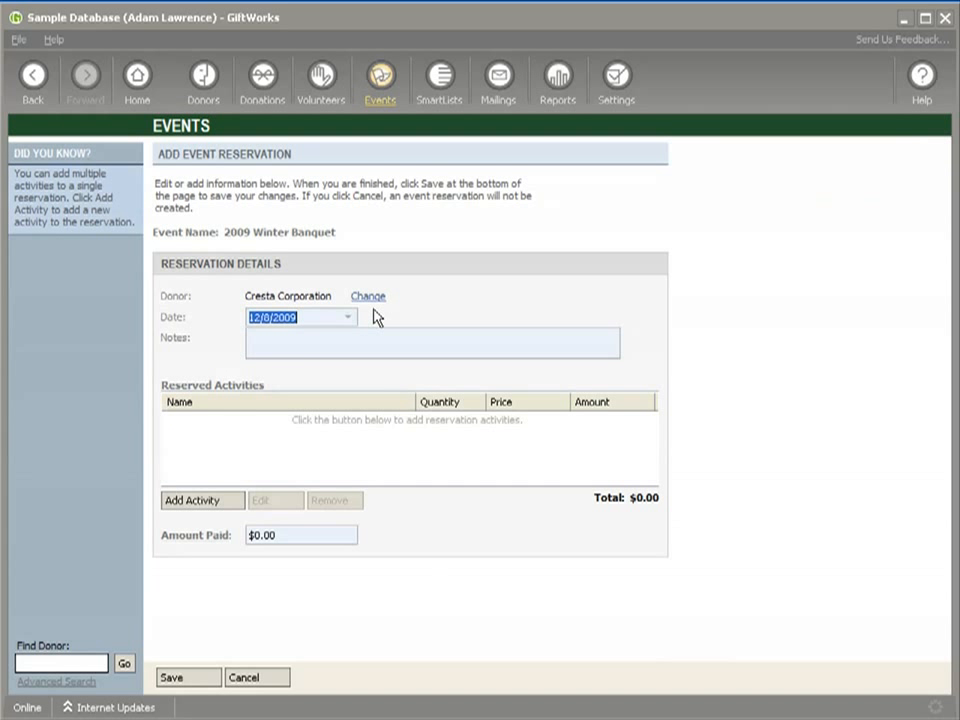
# Add one Table Sponsorship at $200.00 to the Cresta Corporation reservation and save it, acknowledging the participant change notification.
pyautogui.click(199, 499)
pyautogui.click(514, 317)
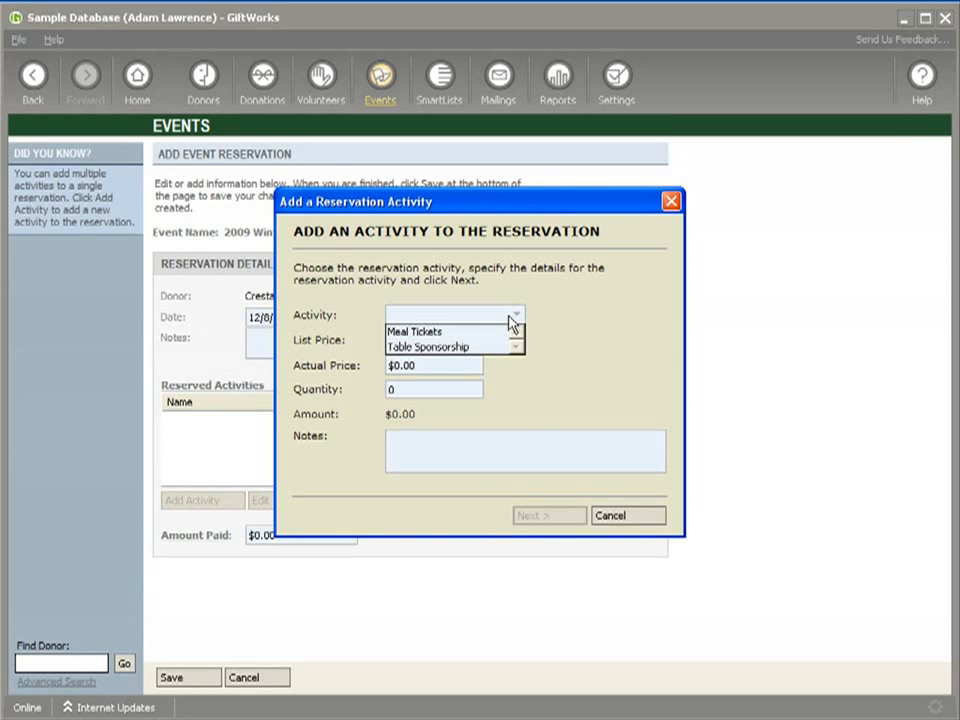
pyautogui.click(440, 349)
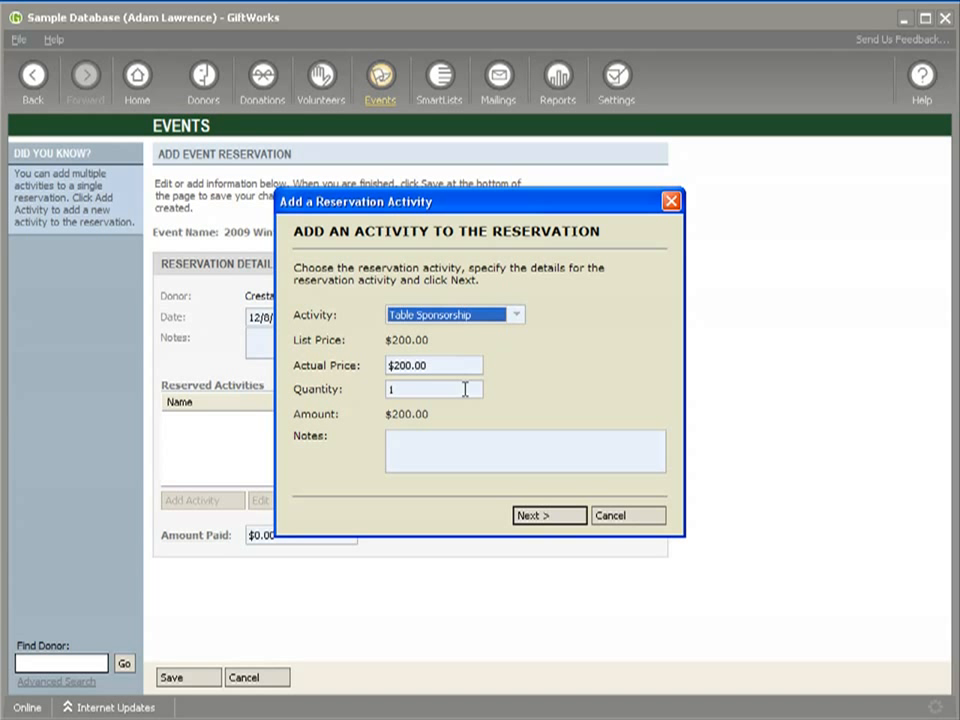
pyautogui.click(544, 517)
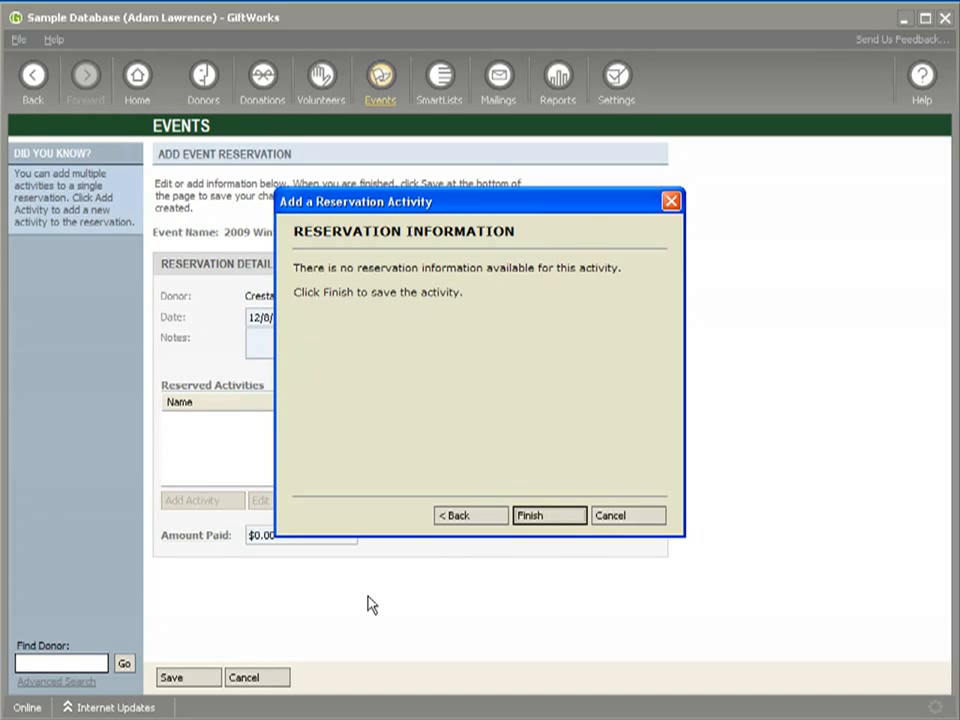
pyautogui.click(538, 517)
pyautogui.click(172, 676)
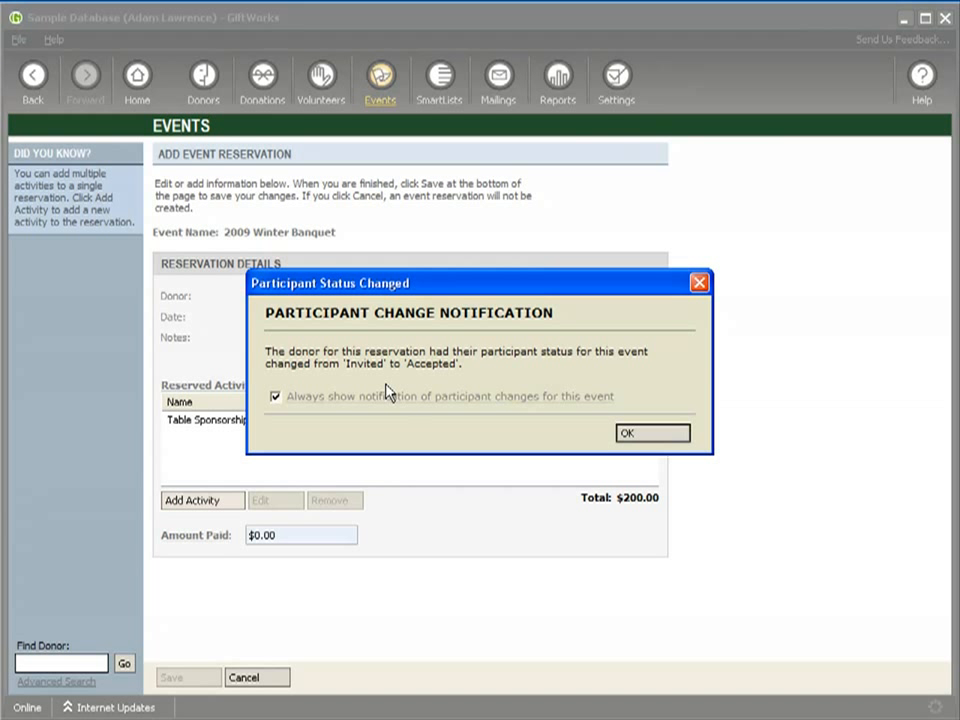
pyautogui.click(671, 438)
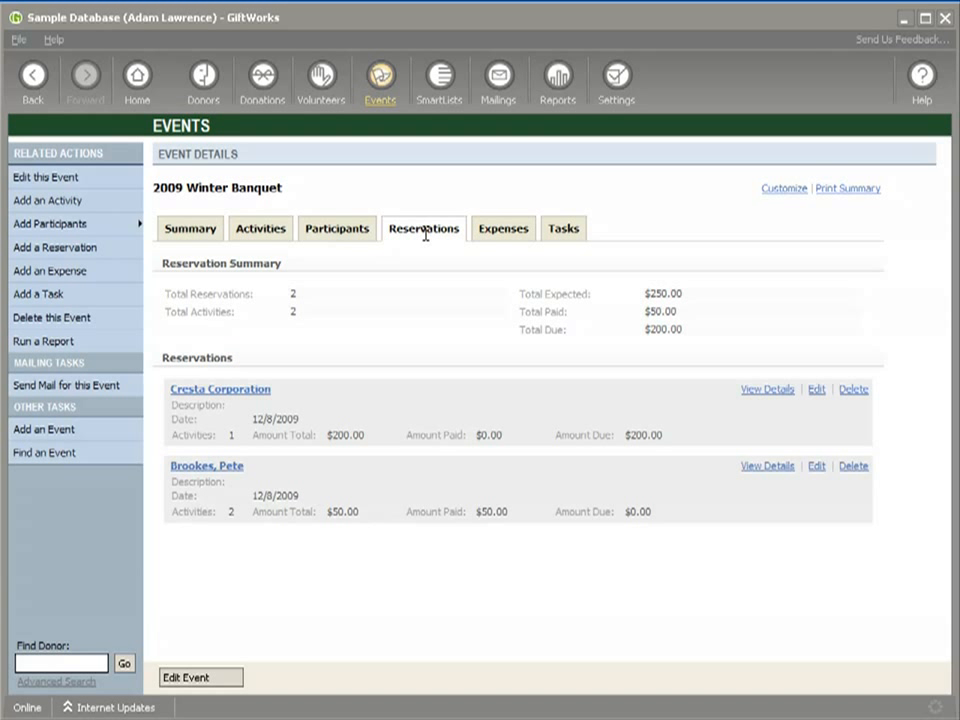
# Add an event expense dated 12/8/2009 for $1,000.00 with the description "Downpayment on facility" and save it.
pyautogui.click(500, 240)
pyautogui.click(366, 351)
pyautogui.click(567, 316)
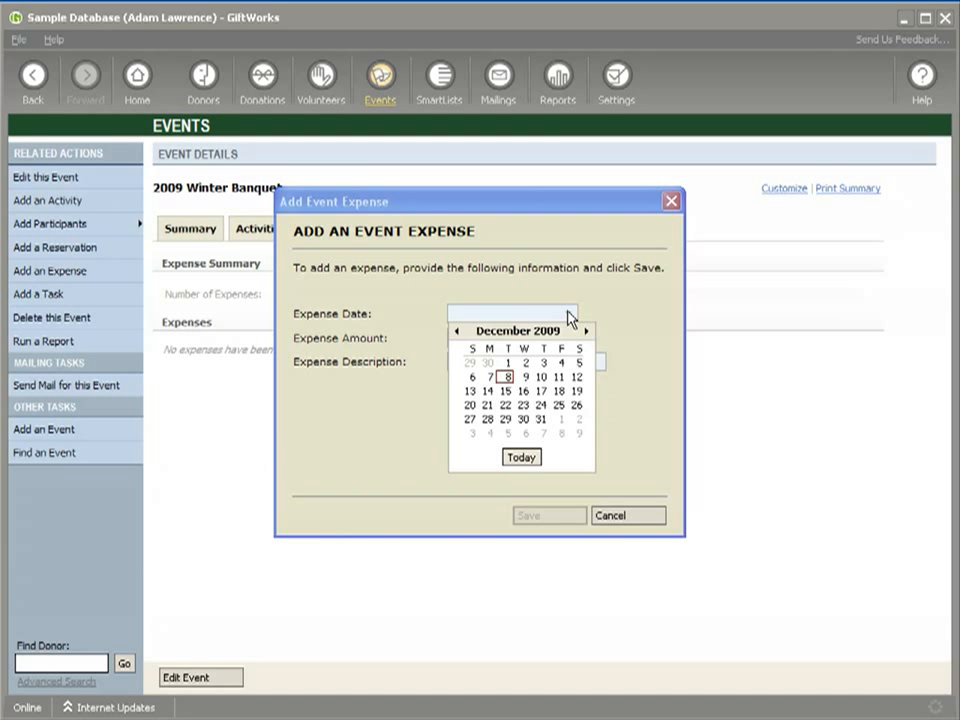
pyautogui.click(509, 378)
pyautogui.moveTo(486, 336); pyautogui.dragTo(448, 341)
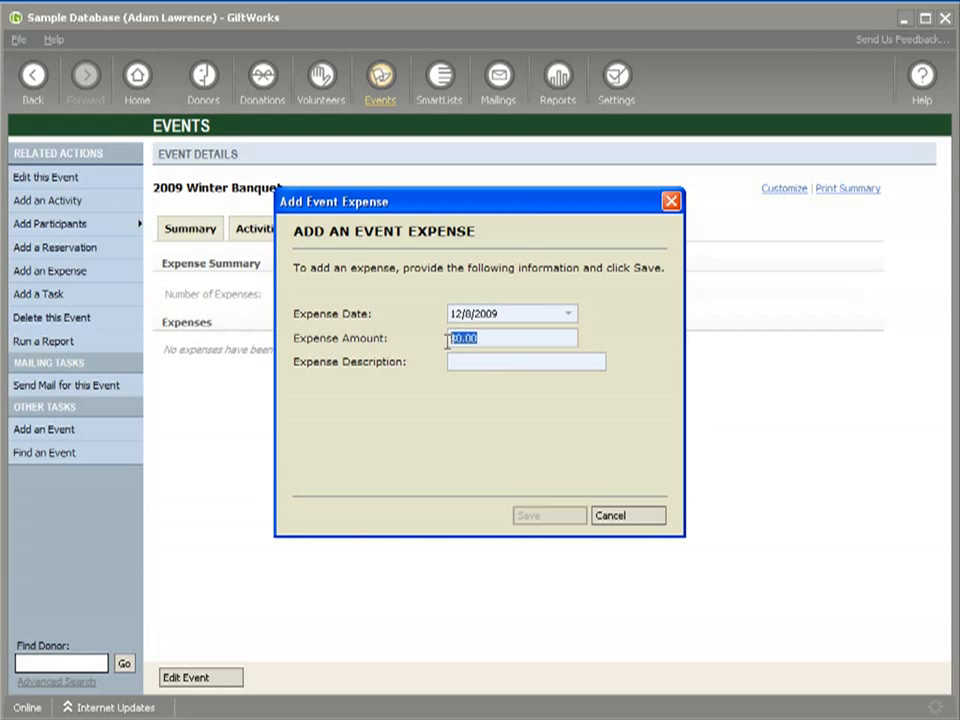
pyautogui.write('1000')
pyautogui.write('Downpayment on facility')
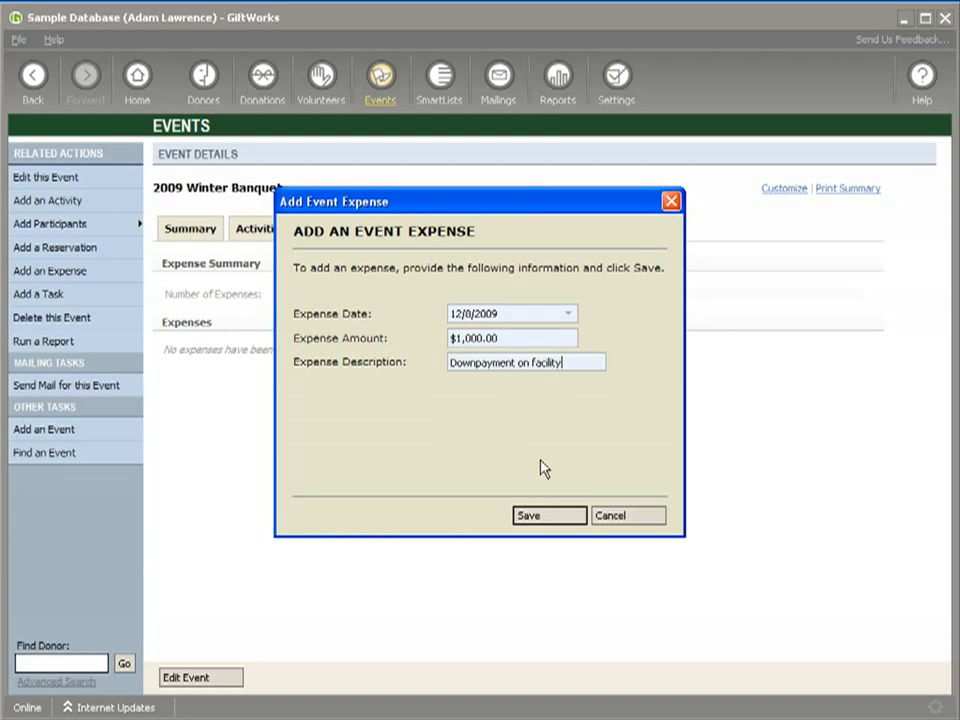
pyautogui.click(531, 515)
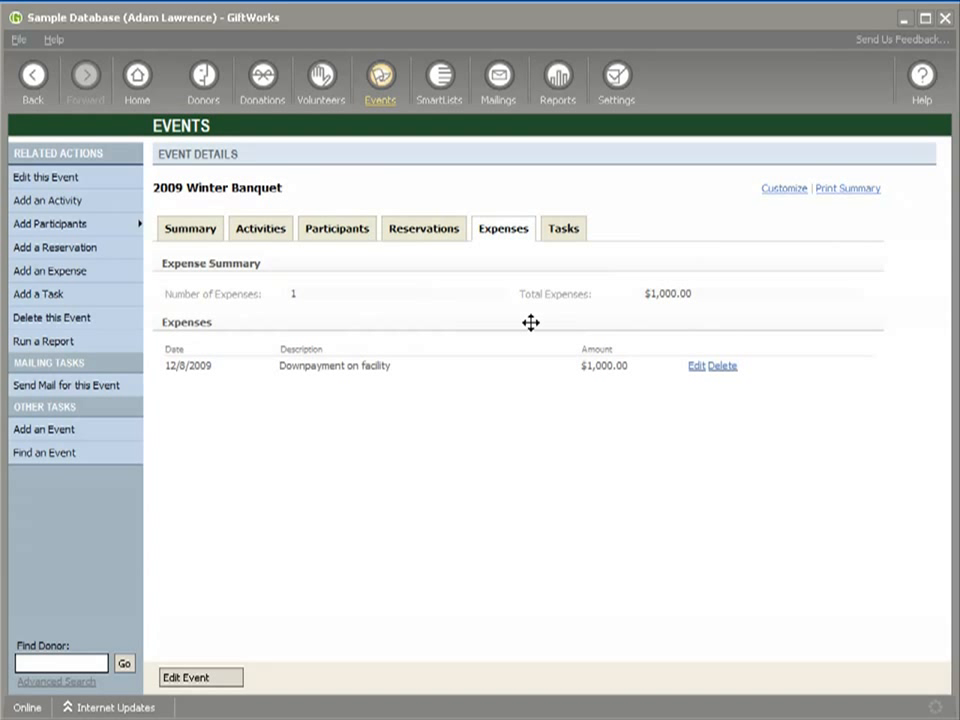
# Start a new event task of the type Make phone call with the note "Give the final count.".
pyautogui.click(568, 238)
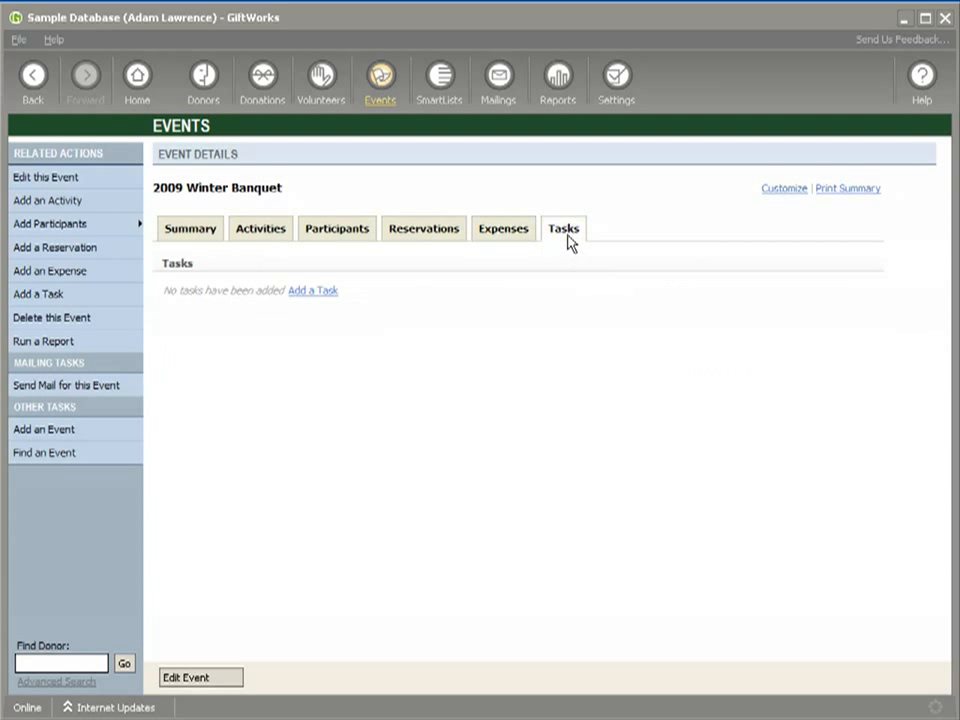
pyautogui.click(314, 291)
pyautogui.click(568, 336)
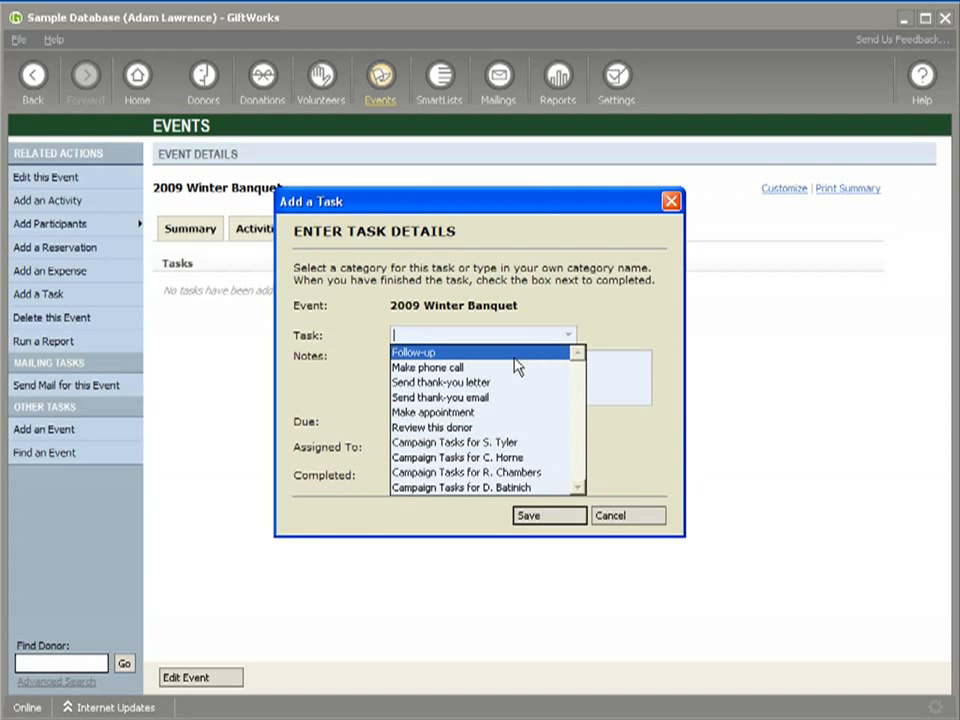
pyautogui.click(516, 366)
pyautogui.click(440, 371)
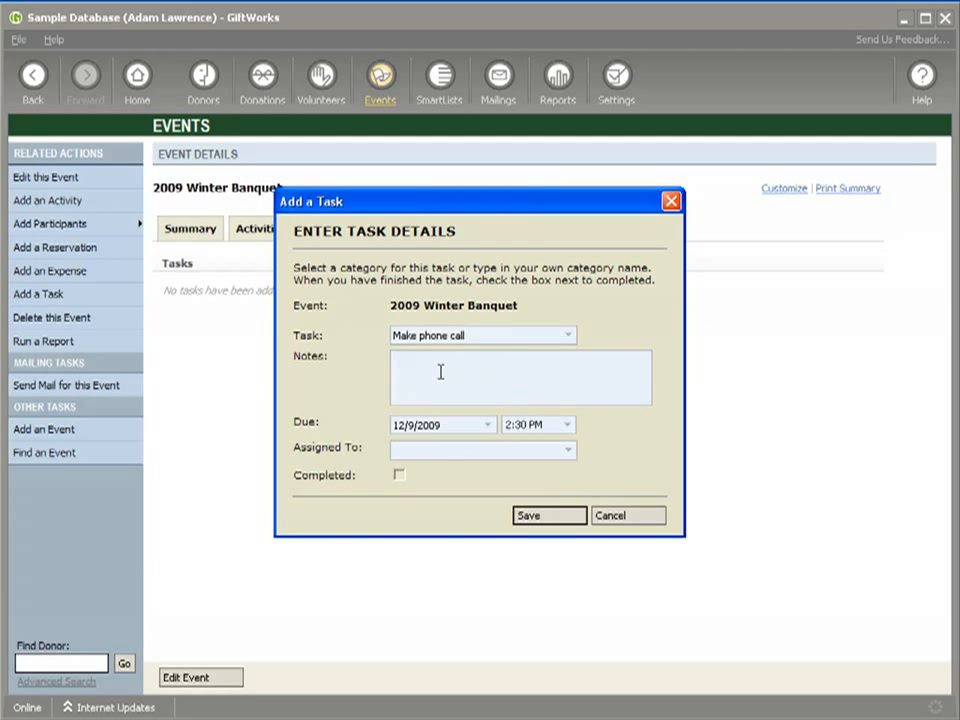
pyautogui.write('Give the final count.')
# Set the phone call task's due date to 12/21/2009, assign it to a staff member and save it.
pyautogui.click(487, 425)
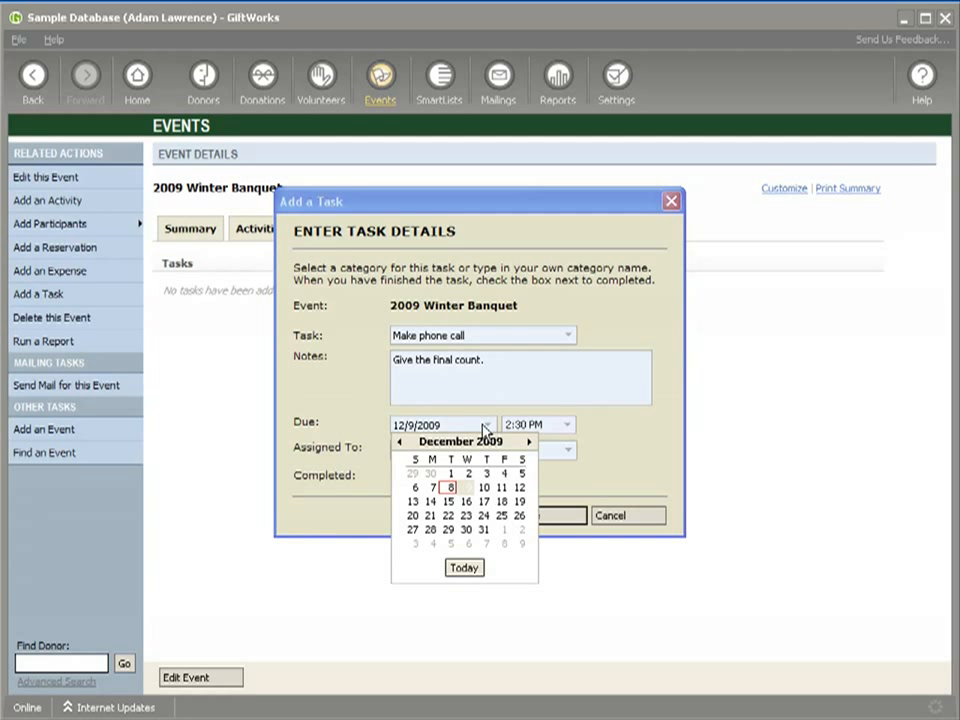
pyautogui.click(430, 515)
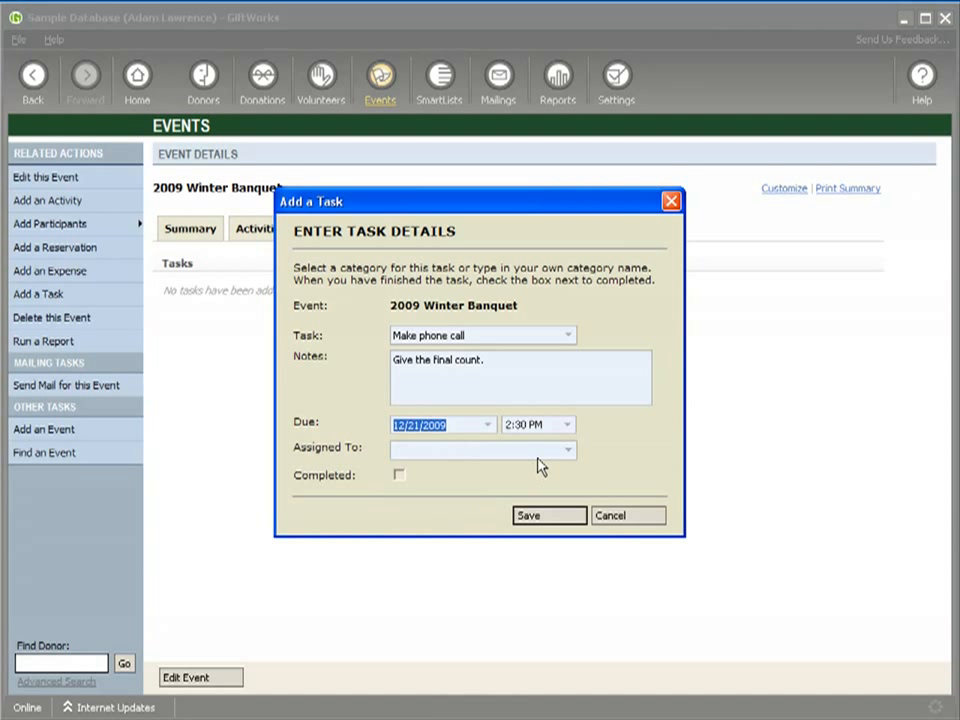
pyautogui.click(550, 452)
pyautogui.click(480, 499)
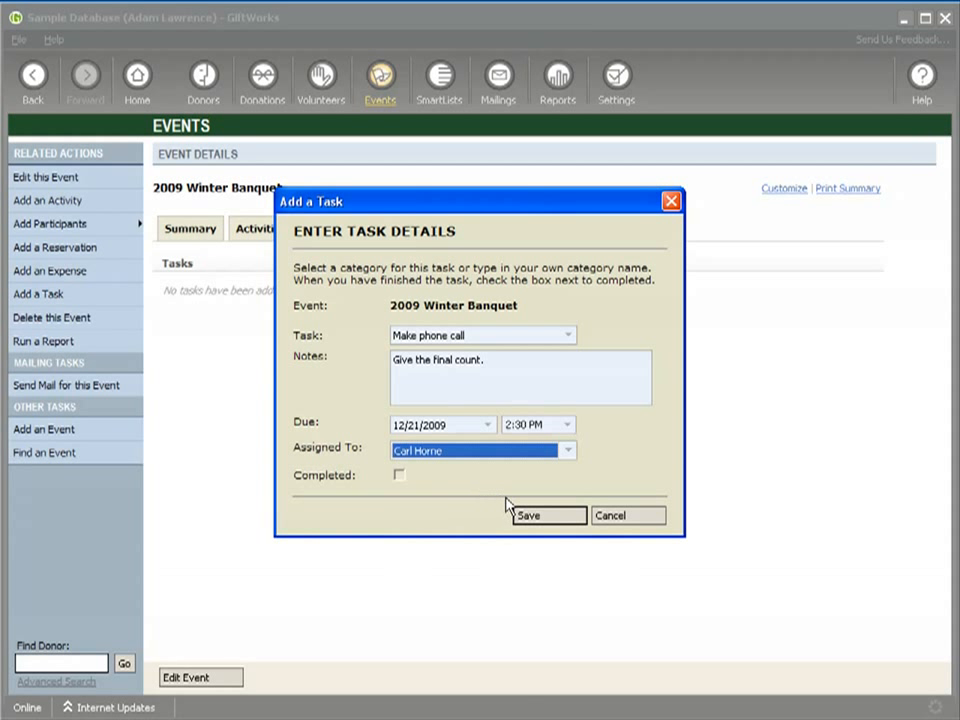
pyautogui.click(534, 516)
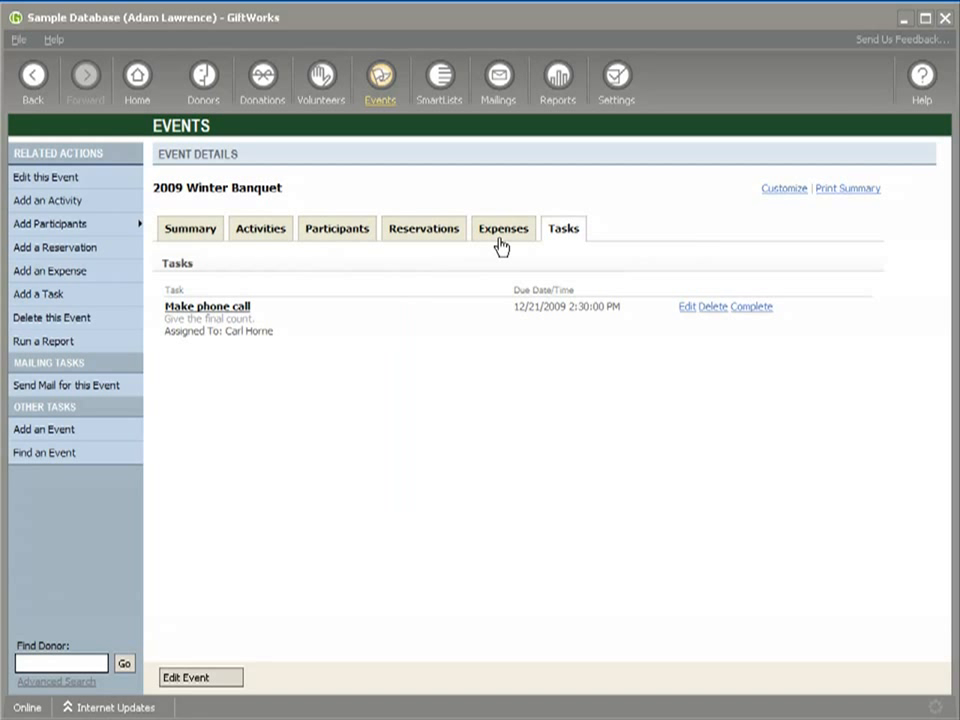
# From the event summary, set up a mailing to donors with the Meal Tickets reservation activity and cancel it.
pyautogui.click(188, 231)
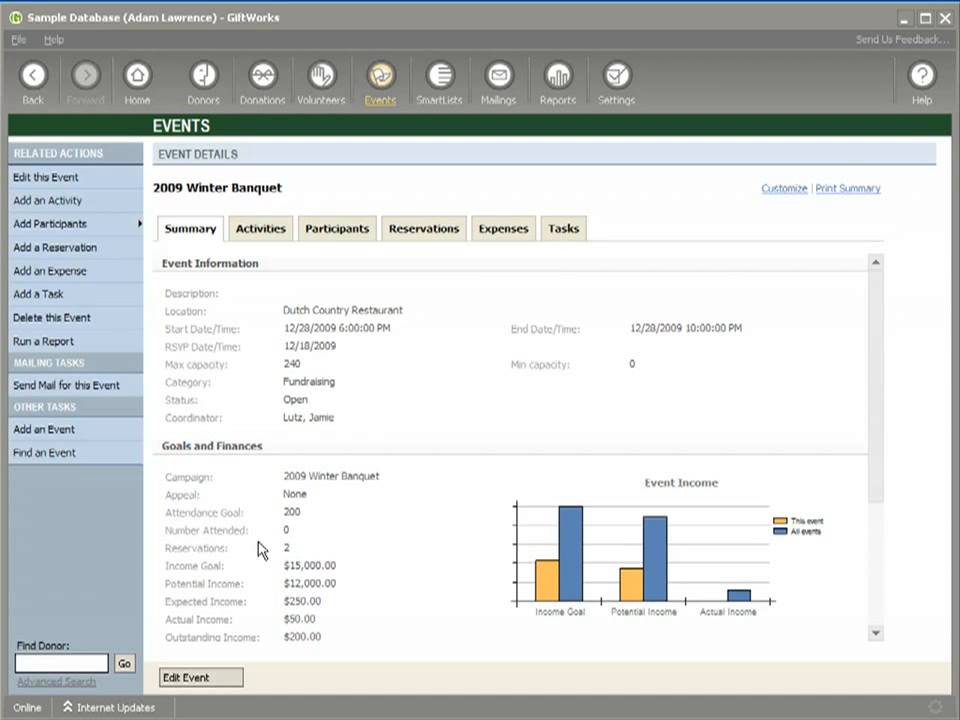
pyautogui.click(103, 387)
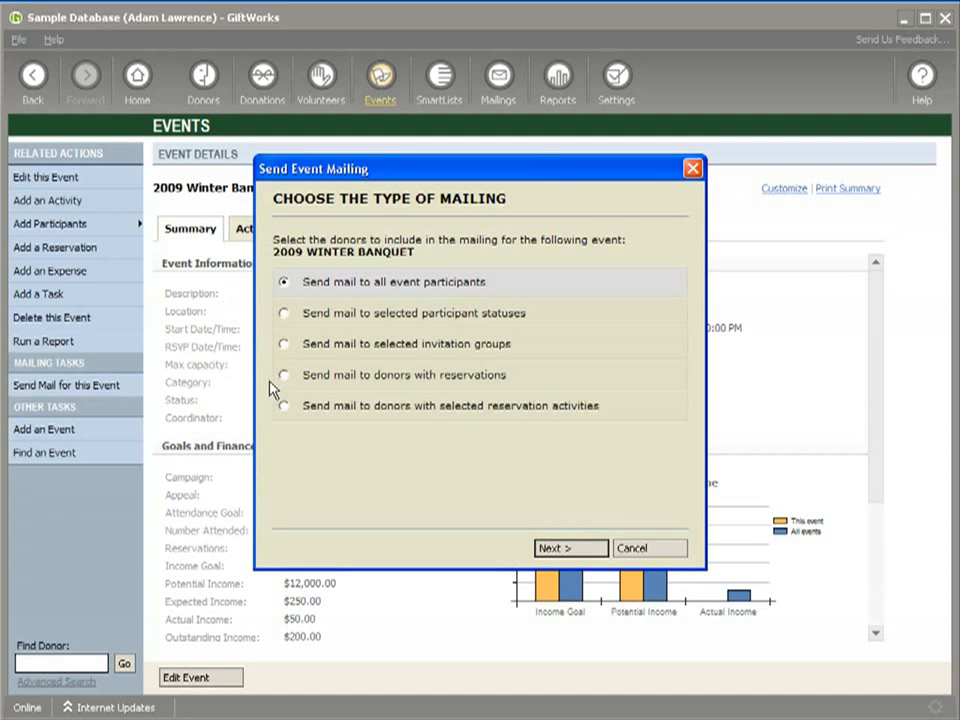
pyautogui.click(284, 406)
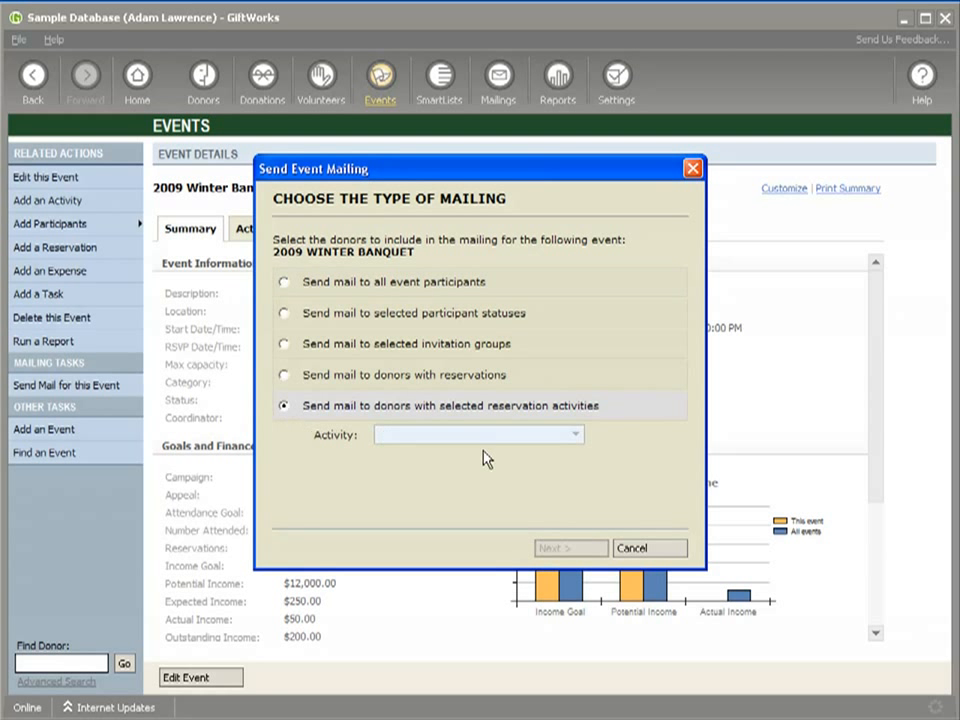
pyautogui.click(572, 436)
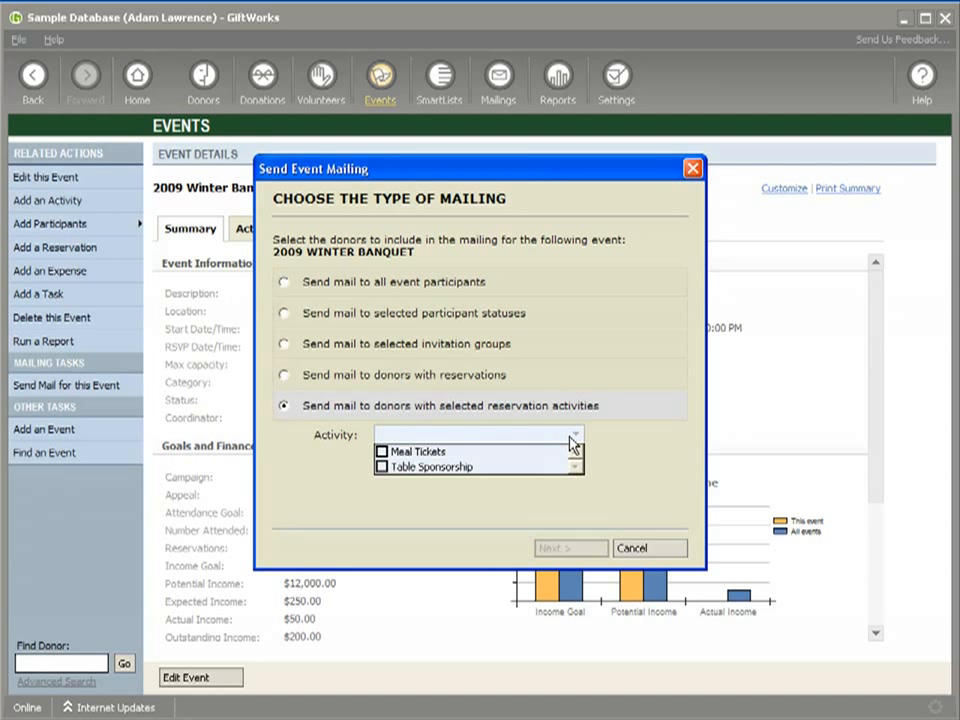
pyautogui.click(406, 455)
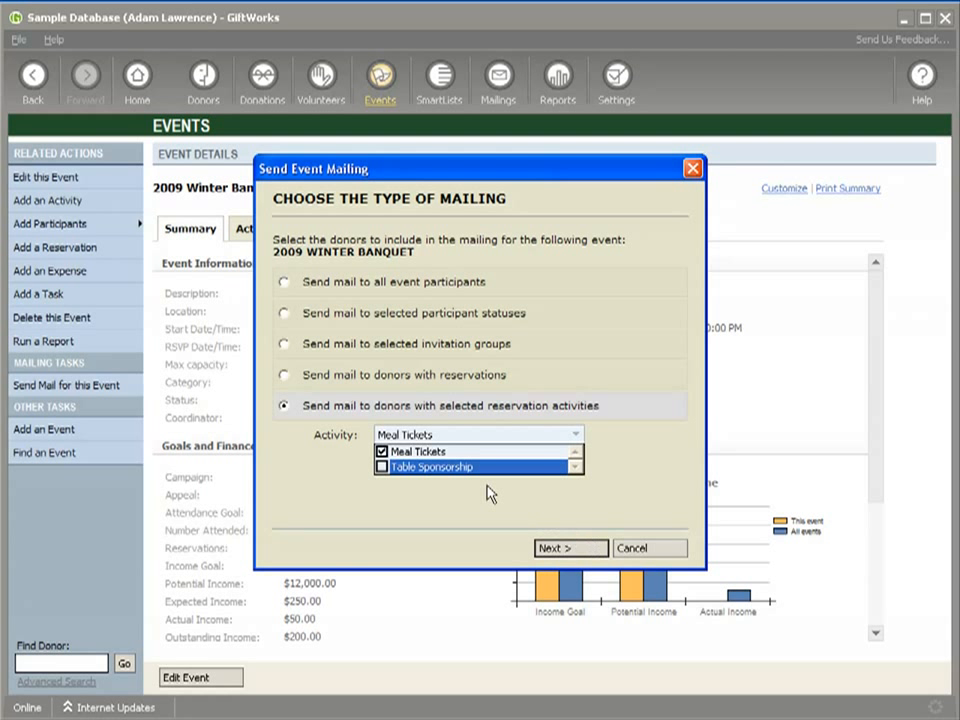
pyautogui.click(643, 558)
pyautogui.click(643, 558)
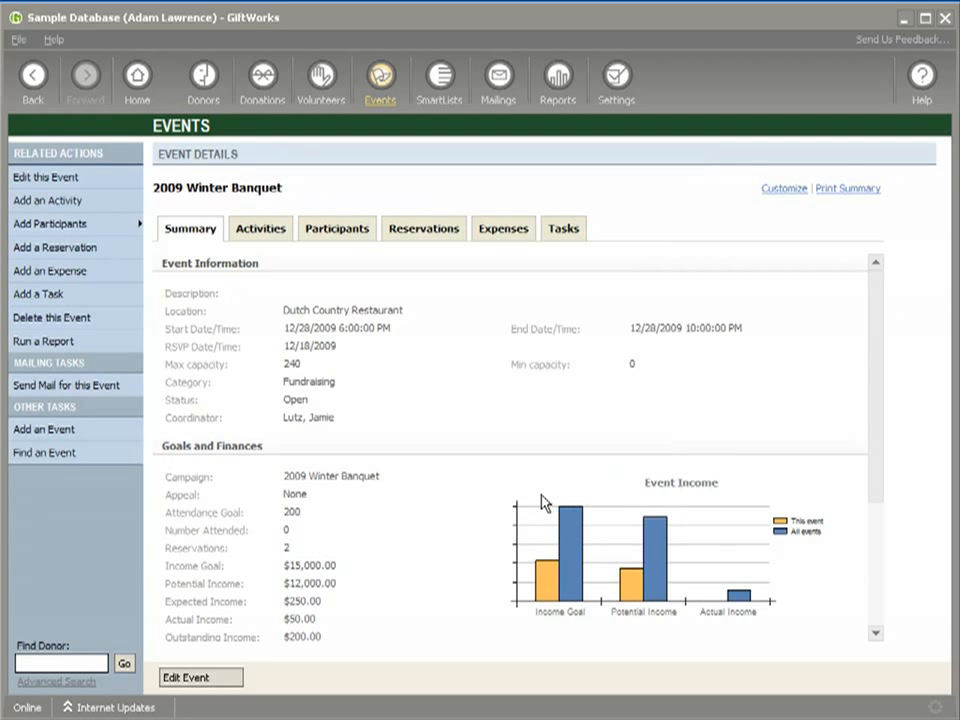
# Set Attended to Yes for the second through ninth participants in the event's participant list and save the change.
pyautogui.click(333, 240)
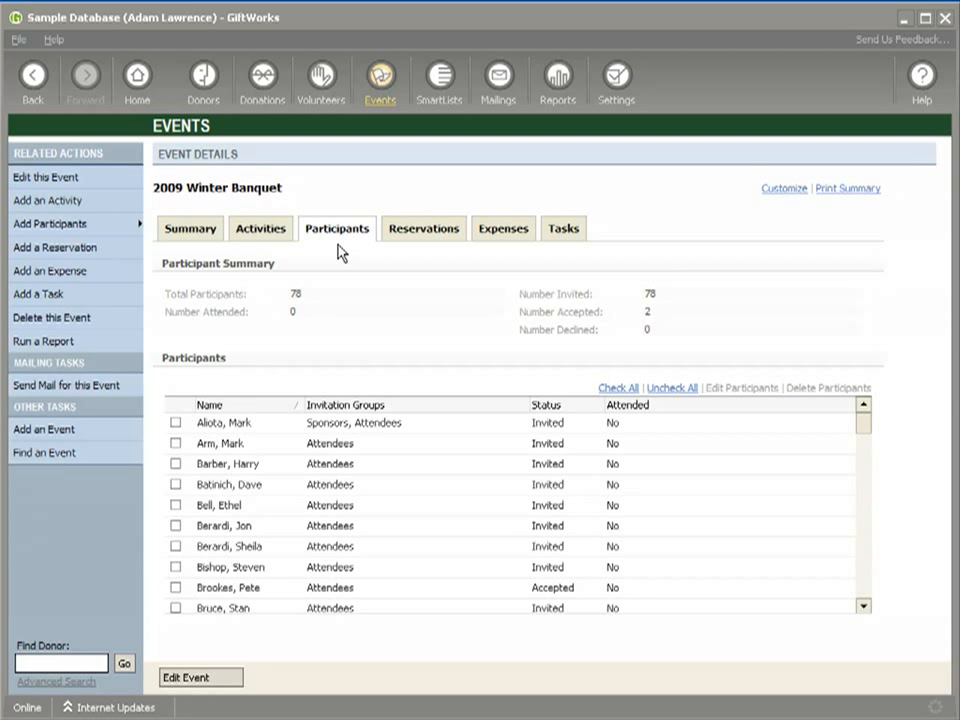
pyautogui.click(175, 444)
pyautogui.click(175, 464)
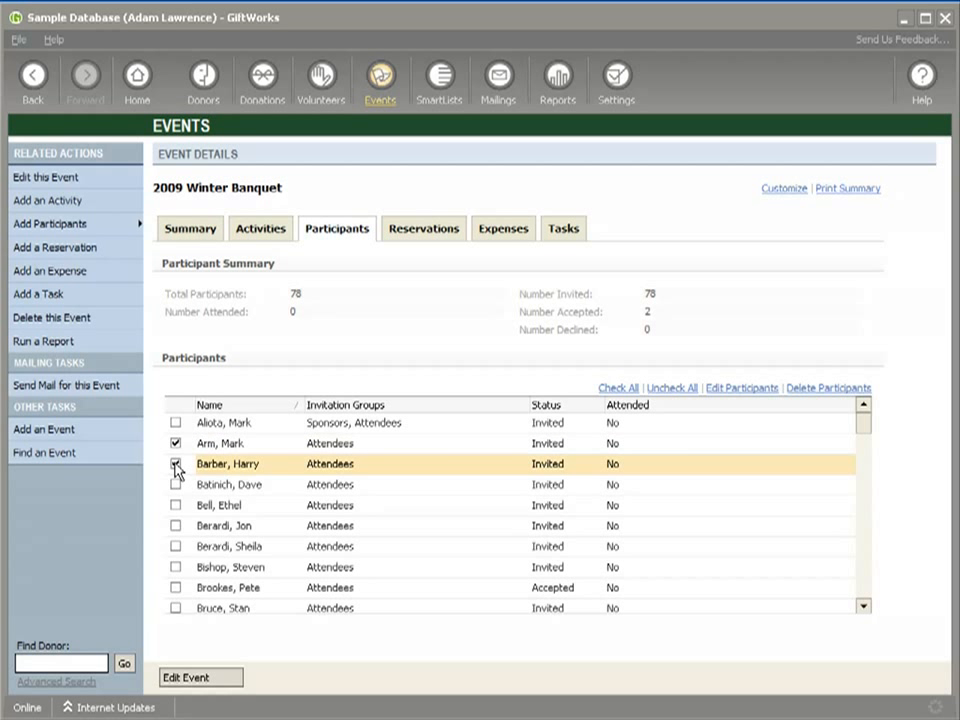
pyautogui.click(175, 484)
pyautogui.click(175, 505)
pyautogui.click(175, 525)
pyautogui.click(175, 546)
pyautogui.click(175, 567)
pyautogui.click(175, 587)
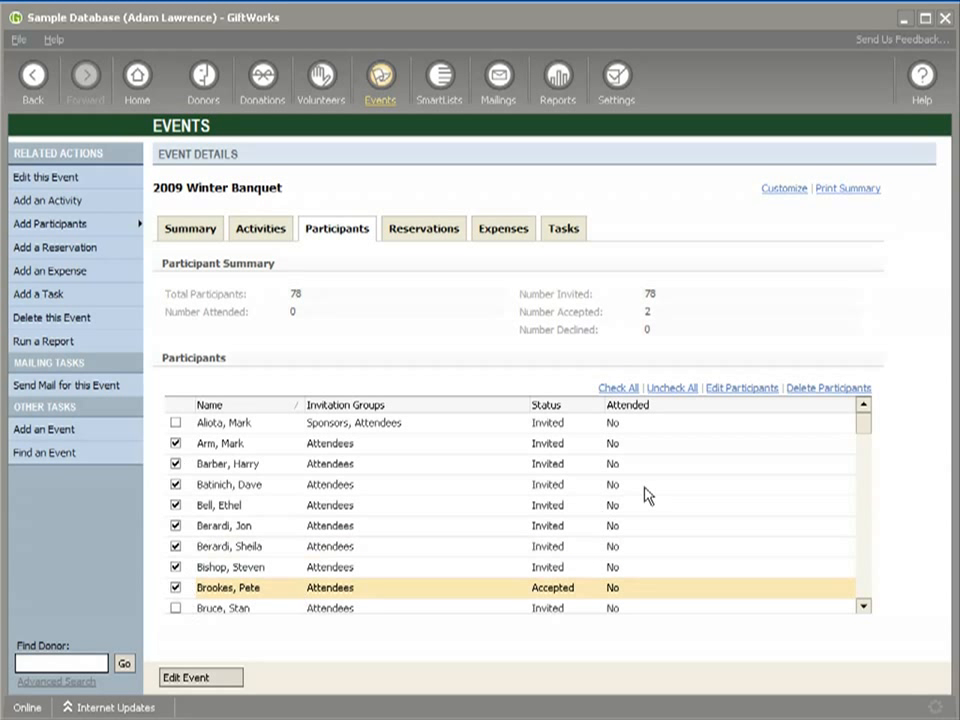
pyautogui.click(735, 388)
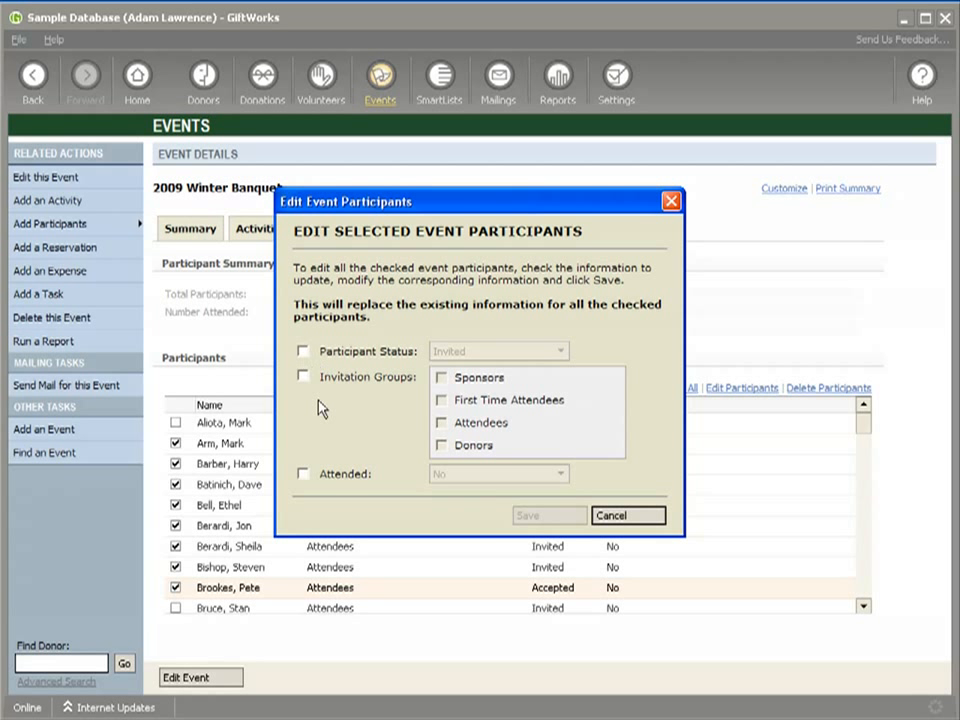
pyautogui.click(303, 474)
pyautogui.click(557, 474)
pyautogui.click(514, 492)
pyautogui.click(556, 516)
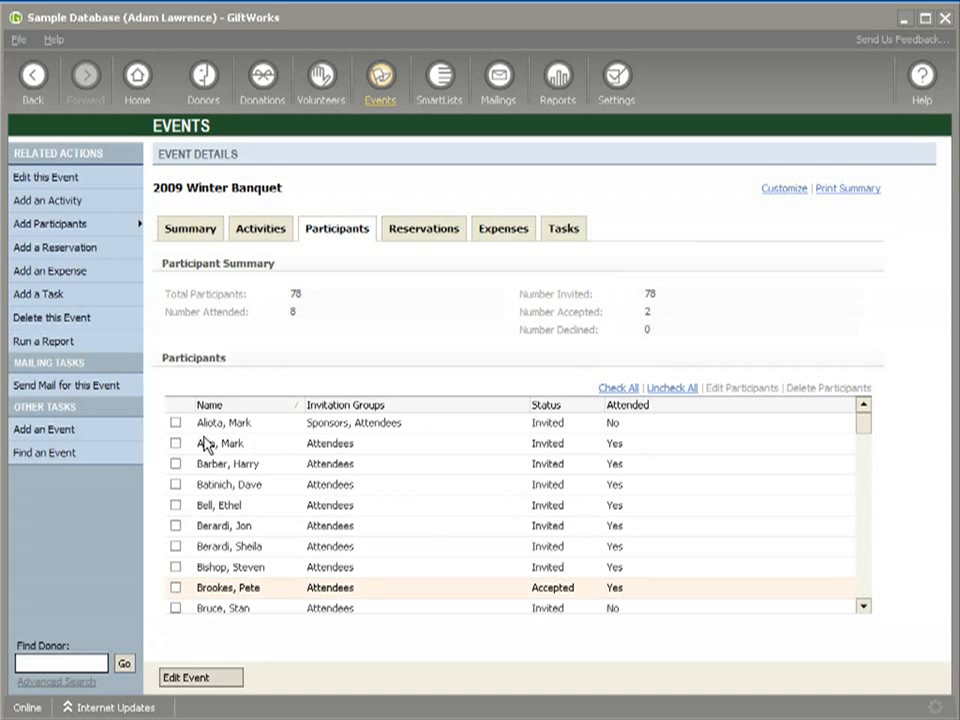
# Begin an event mailing to participants with the Accepted status and abandon it at the mailing options.
pyautogui.click(105, 390)
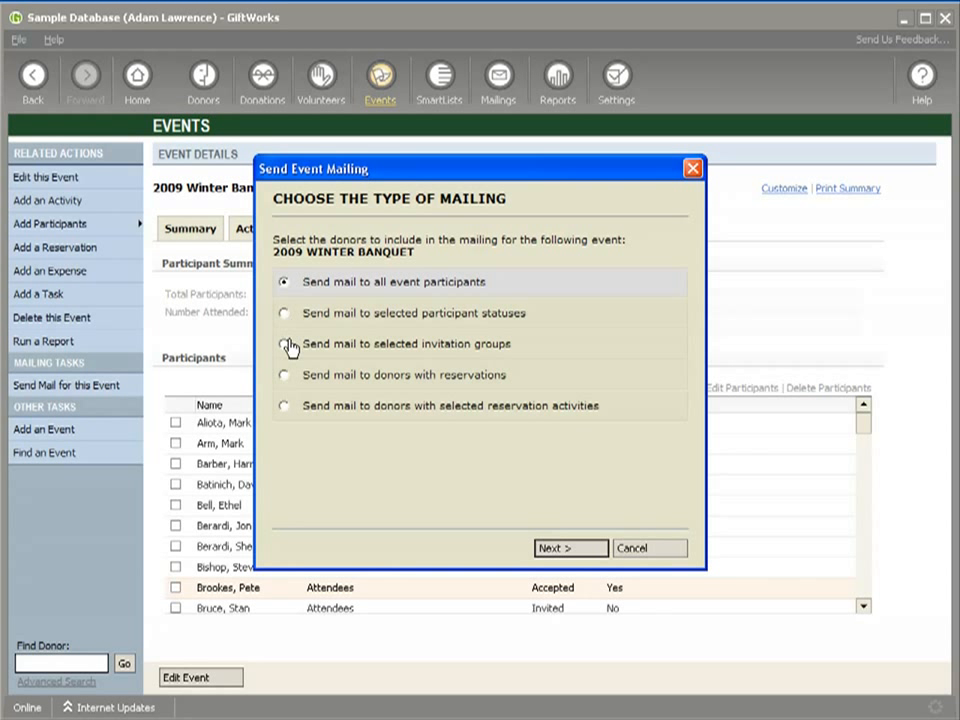
pyautogui.click(285, 314)
pyautogui.click(318, 369)
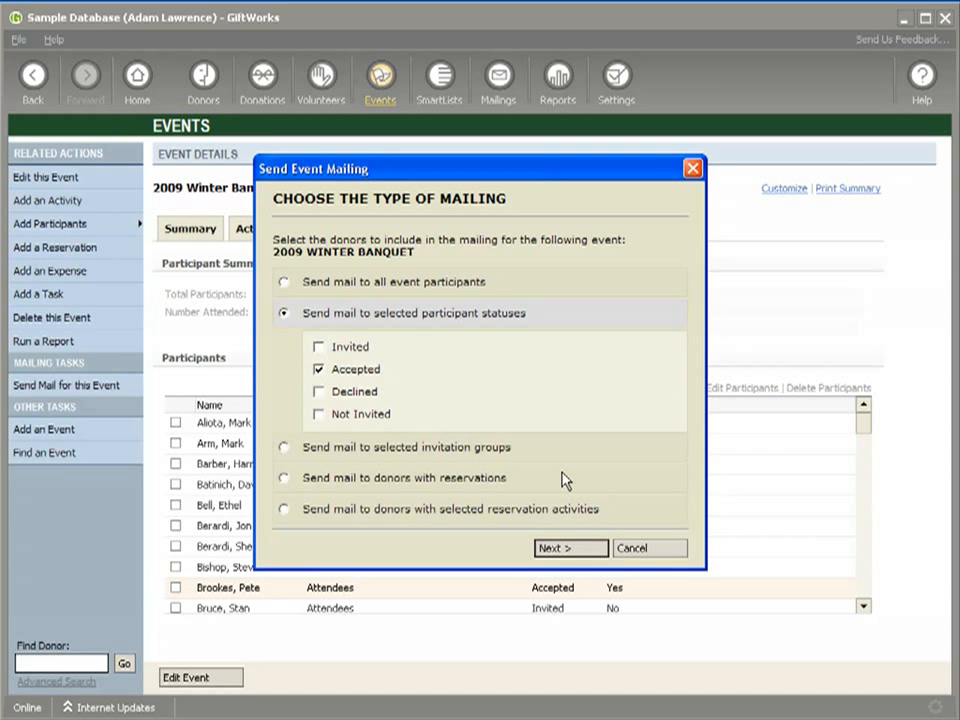
pyautogui.click(561, 553)
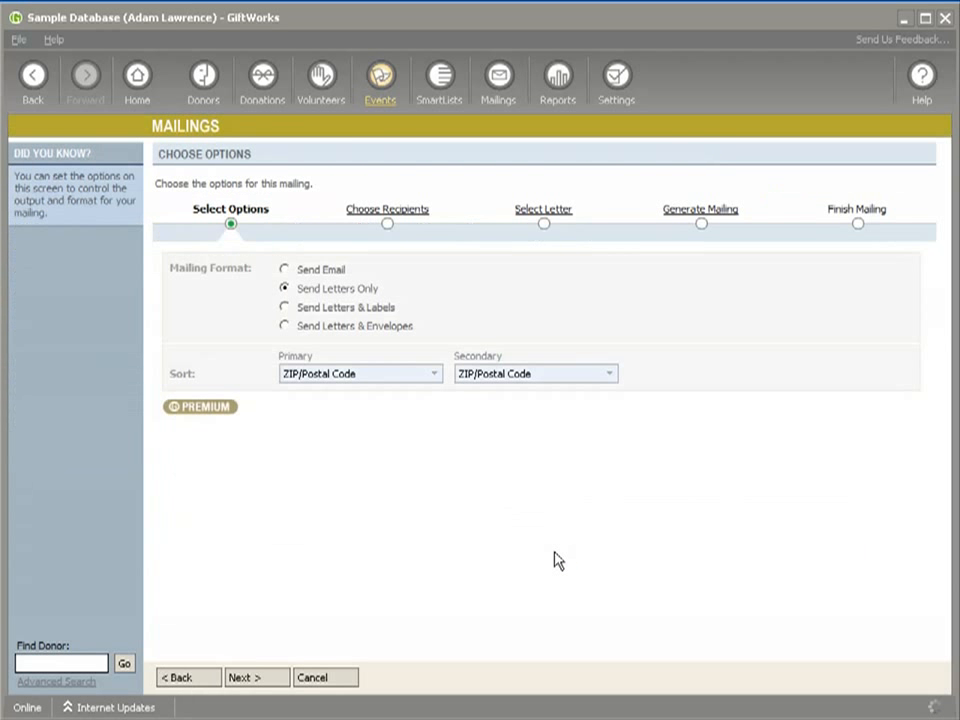
pyautogui.click(325, 678)
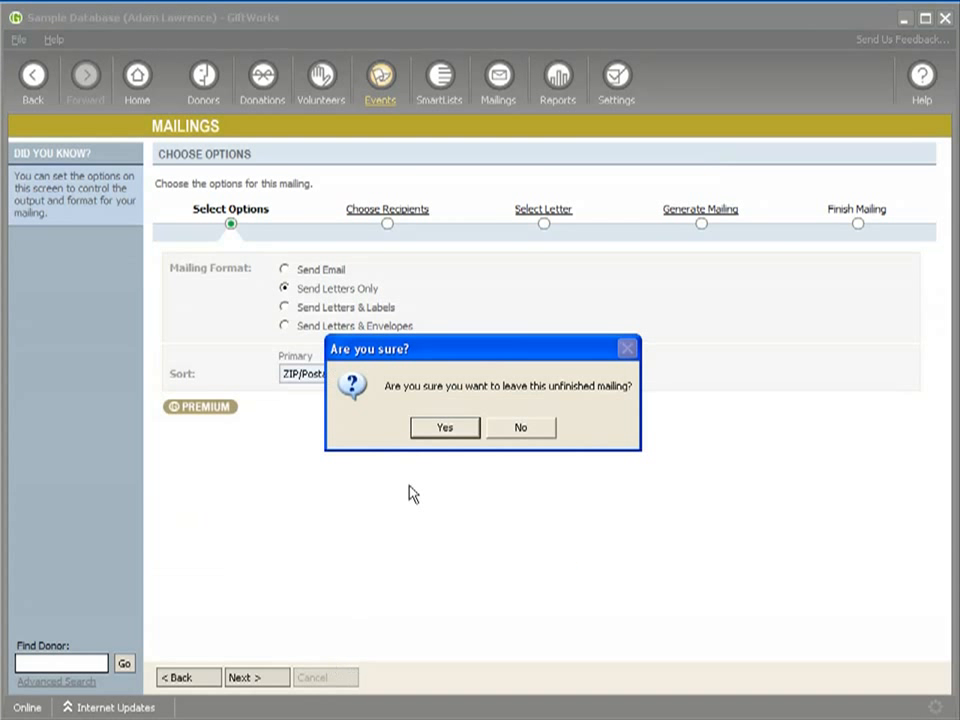
pyautogui.click(435, 429)
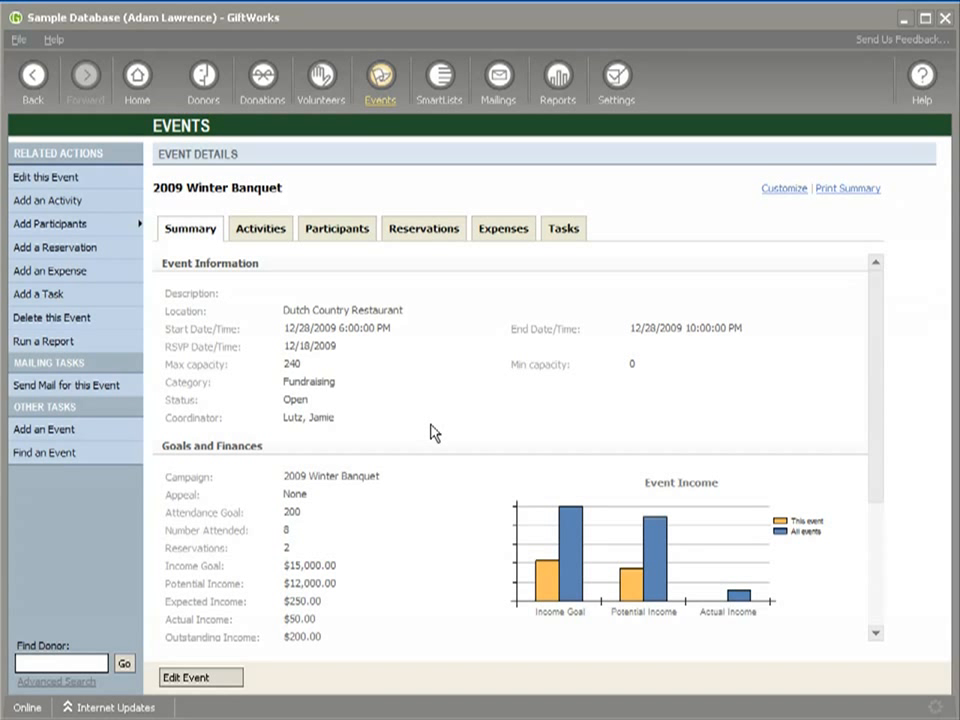